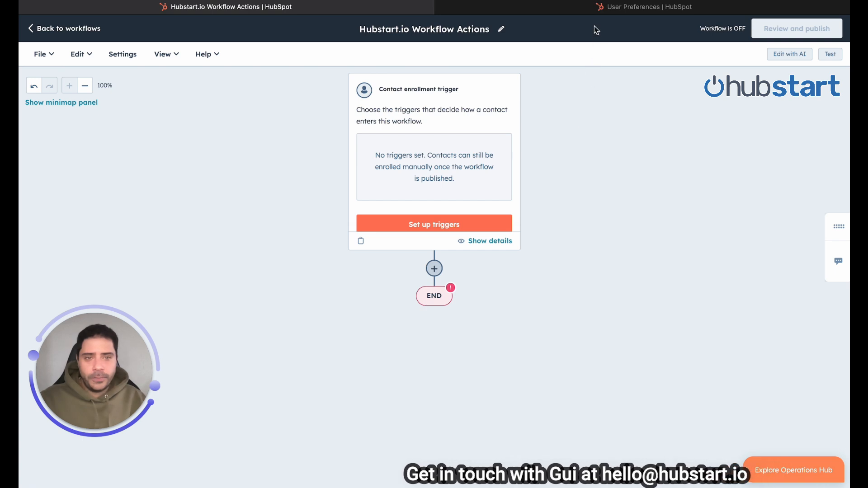
Step: Switch to the account settings and open the AI Assistants settings page
left_click(586, 12)
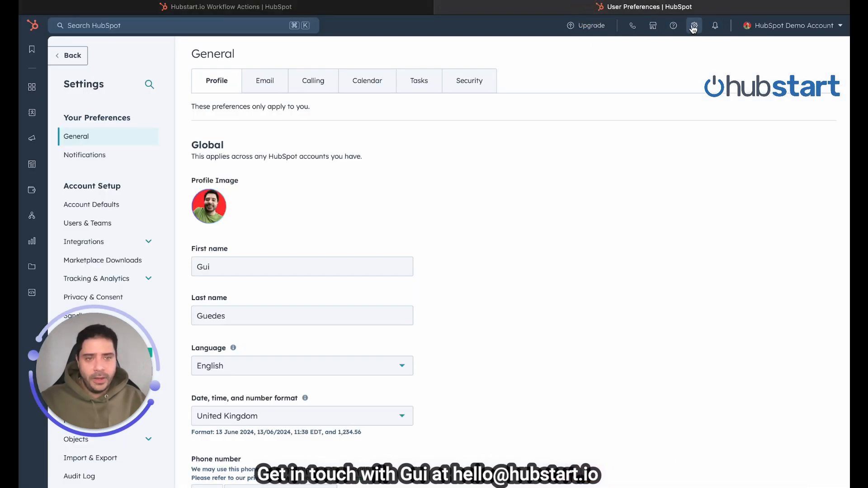
left_click_drag(127, 364, 555, 365)
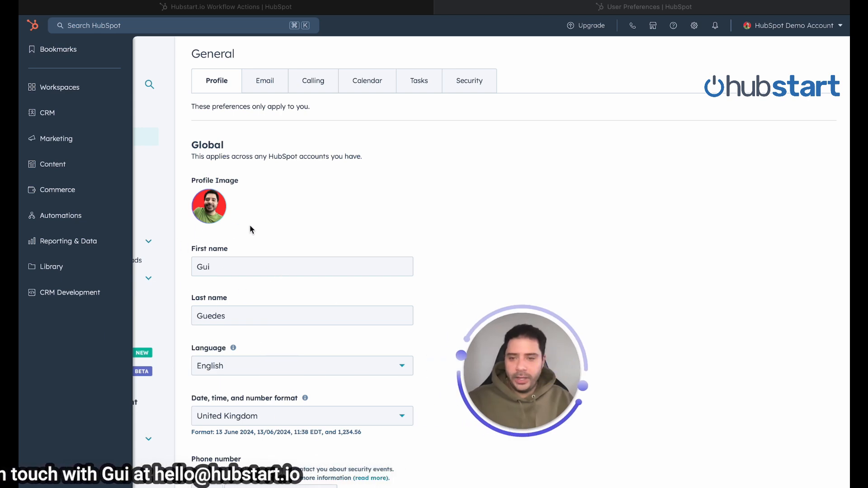
left_click(361, 226)
scroll(102, 234, "down", 10)
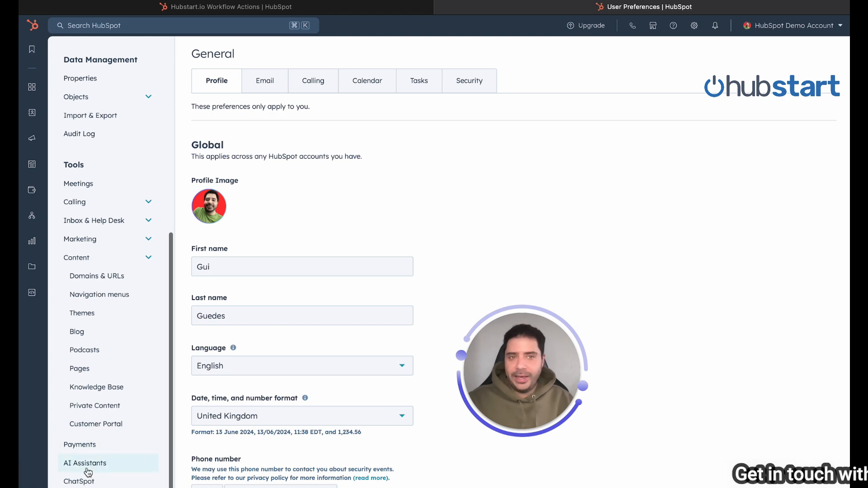
left_click(90, 465)
Step: Examine the AI Assistants terms agreement and the Content prompts and Customer analysis settings with the tools they cover
left_click_drag(553, 374, 792, 375)
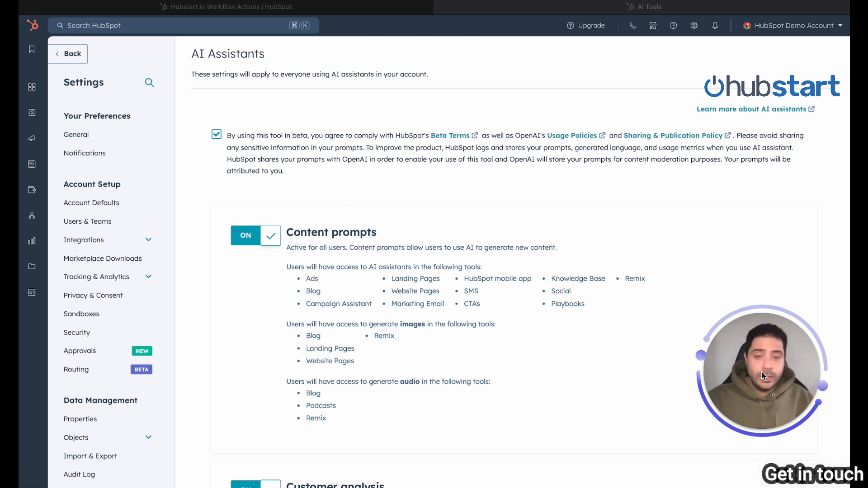
scroll(325, 231, "down", 3)
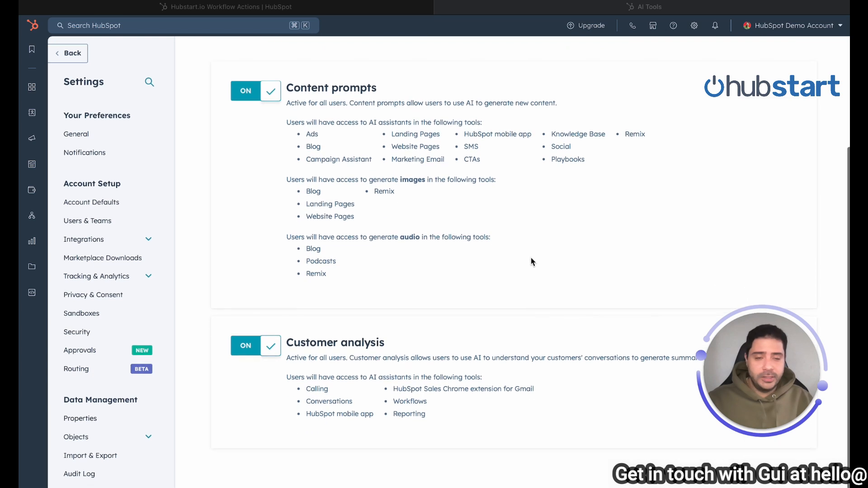
scroll(534, 260, "up", 3)
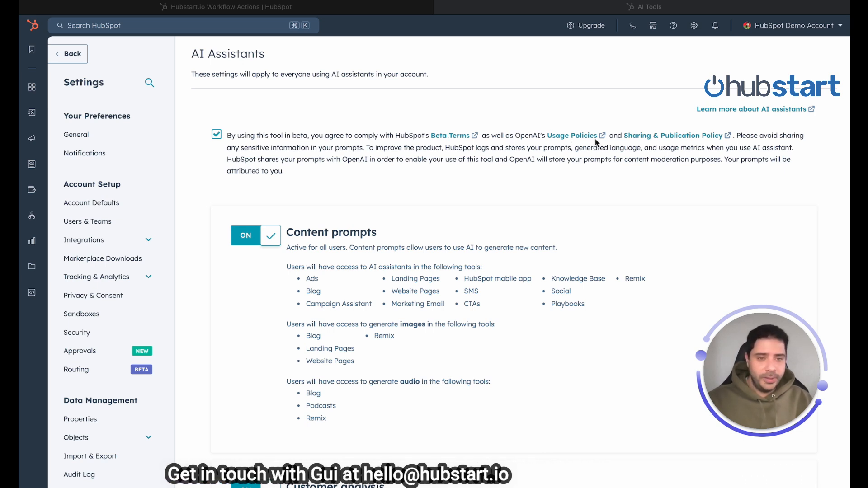
scroll(430, 212, "down", 2)
scroll(402, 206, "down", 1)
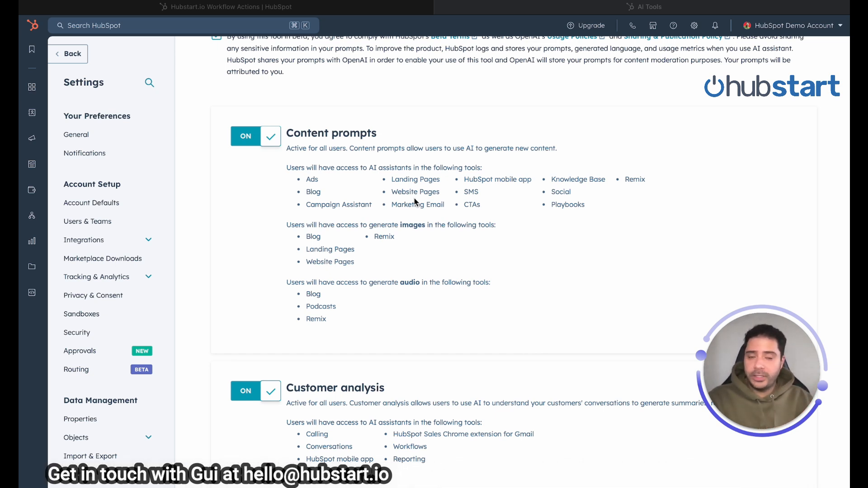
scroll(417, 198, "down", 2)
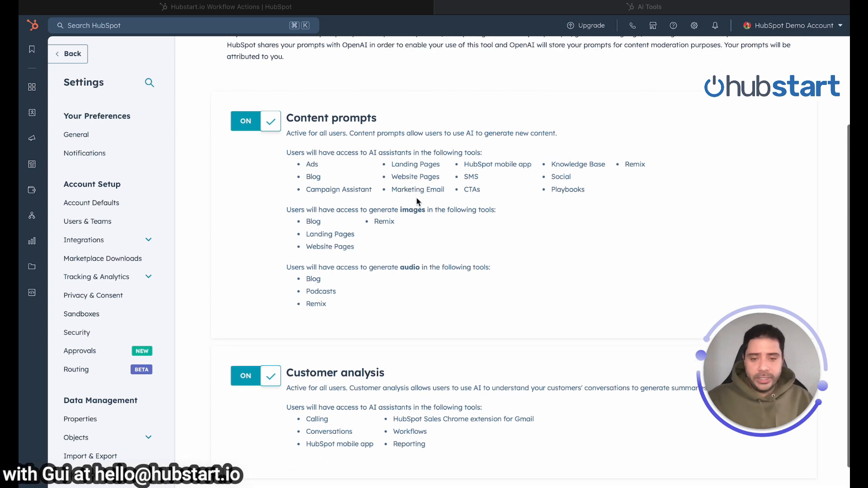
scroll(417, 198, "up", 5)
scroll(416, 199, "up", 2)
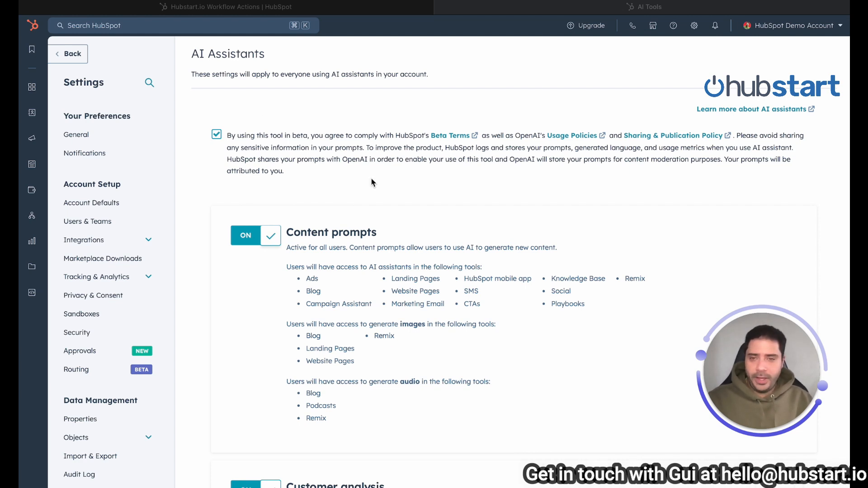
scroll(374, 182, "down", 1)
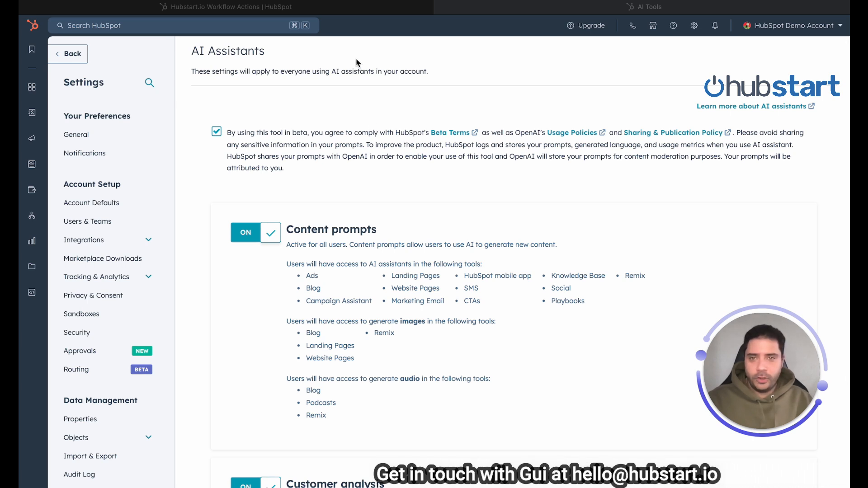
Step: Return to the Hubstart.io Workflow Actions workflow and save an event-based enrollment trigger for a completed form submission
left_click(343, 13)
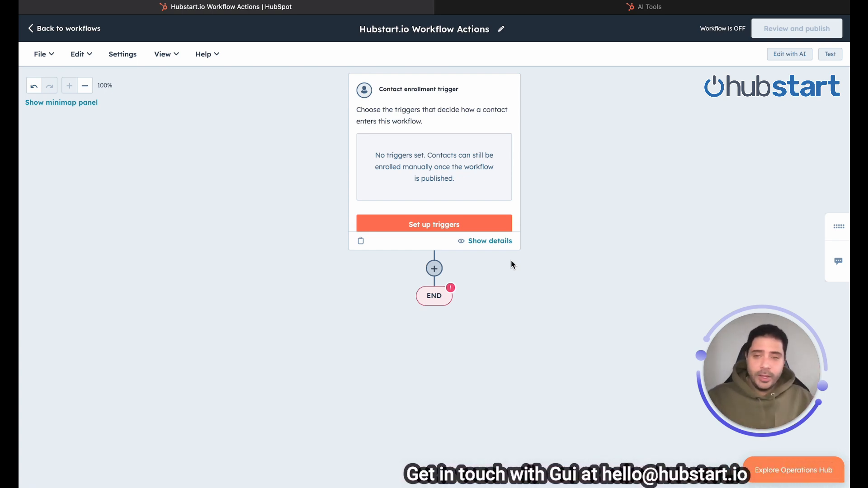
scroll(311, 140, "up", 1)
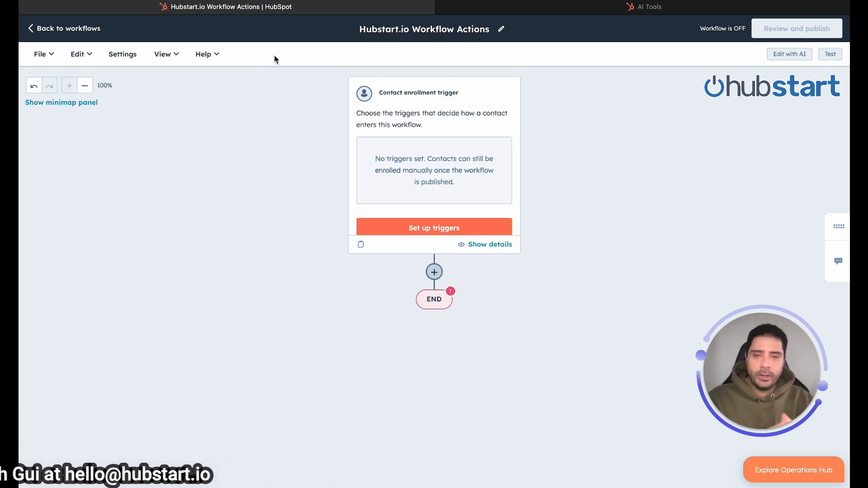
left_click(458, 160)
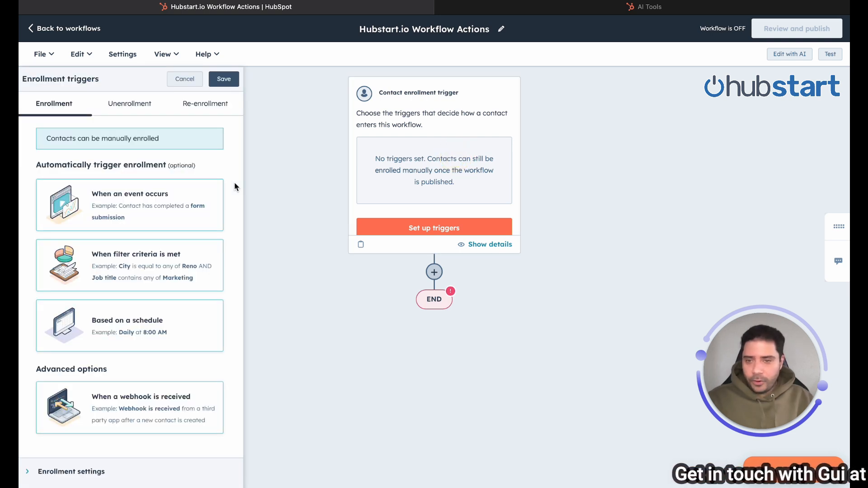
left_click(161, 195)
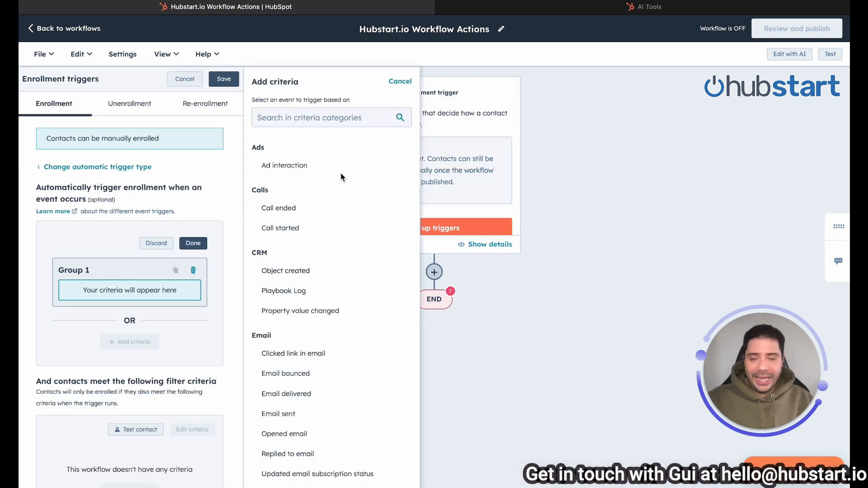
scroll(342, 218, "down", 6)
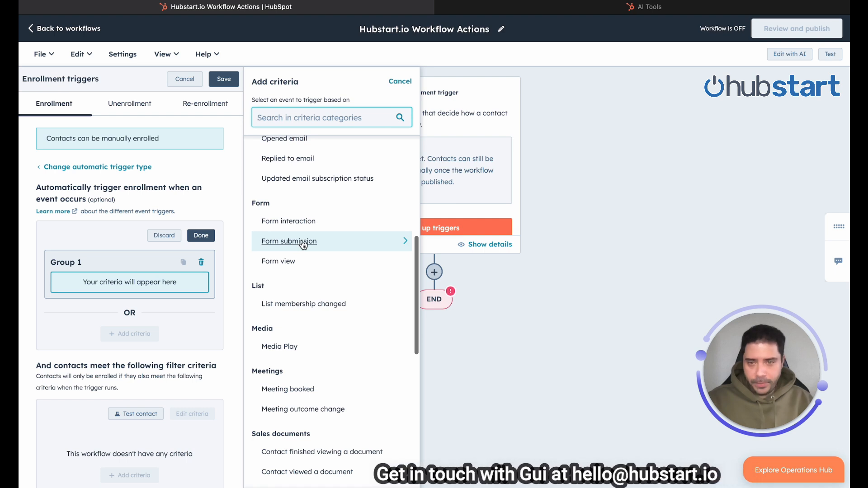
left_click(295, 243)
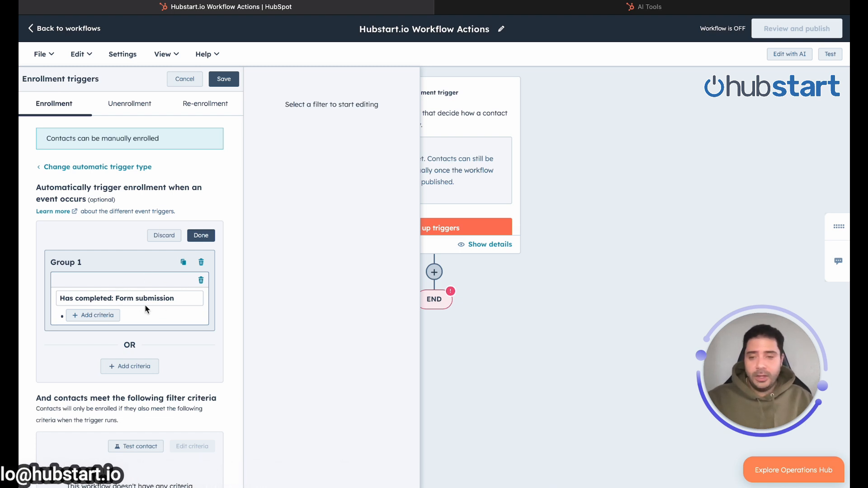
scroll(185, 294, "down", 3)
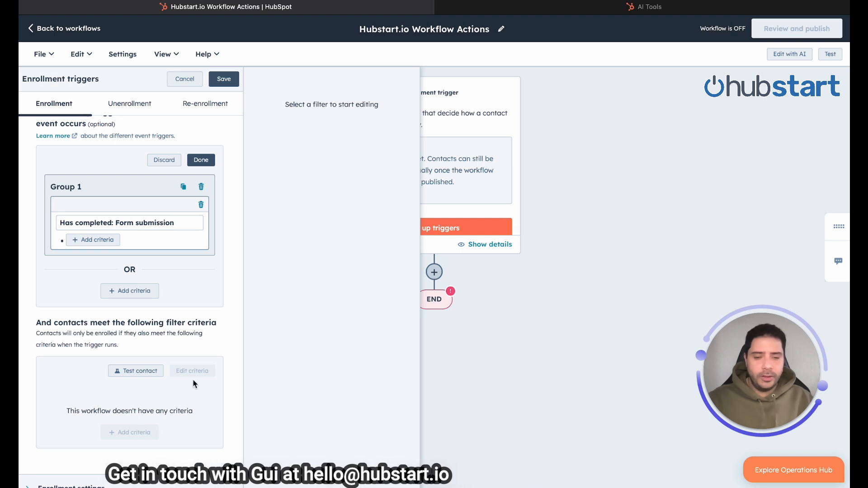
left_click(224, 80)
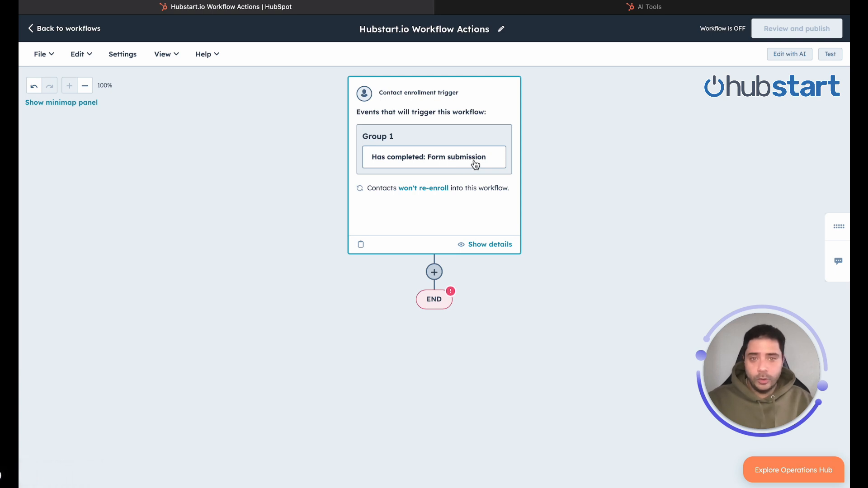
Step: Use Edit with AI to generate workflow actions from the prompt "create a deal after the form submission" and keep the suggested actions
left_click(86, 57)
left_click(88, 55)
left_click(79, 53)
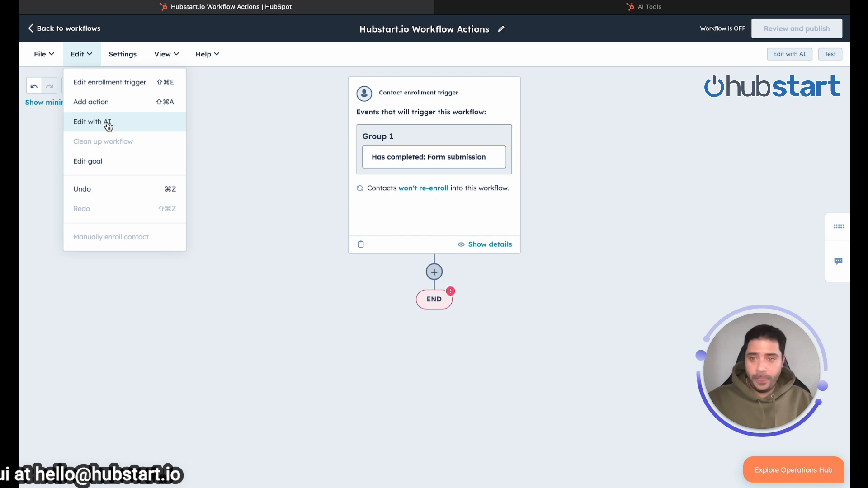
left_click(108, 126)
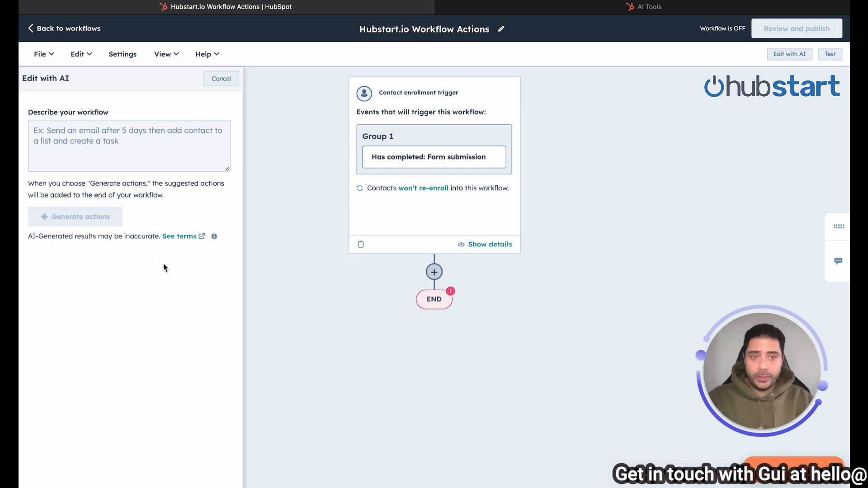
left_click(153, 146)
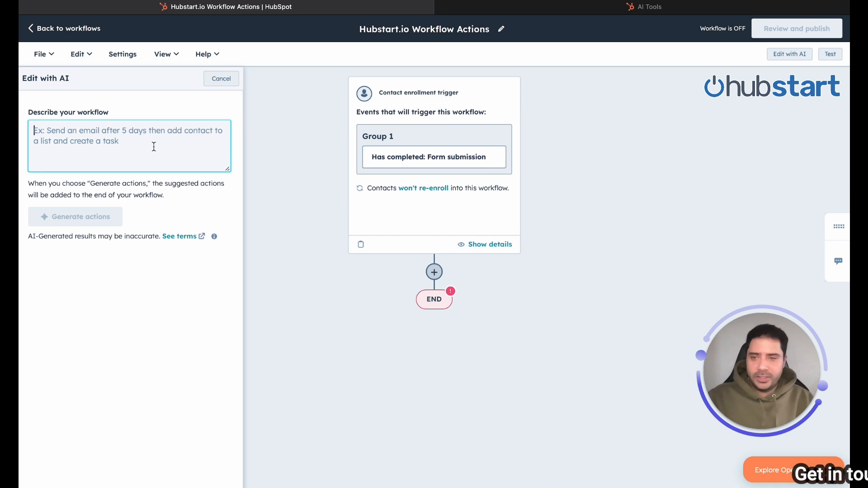
type("create")
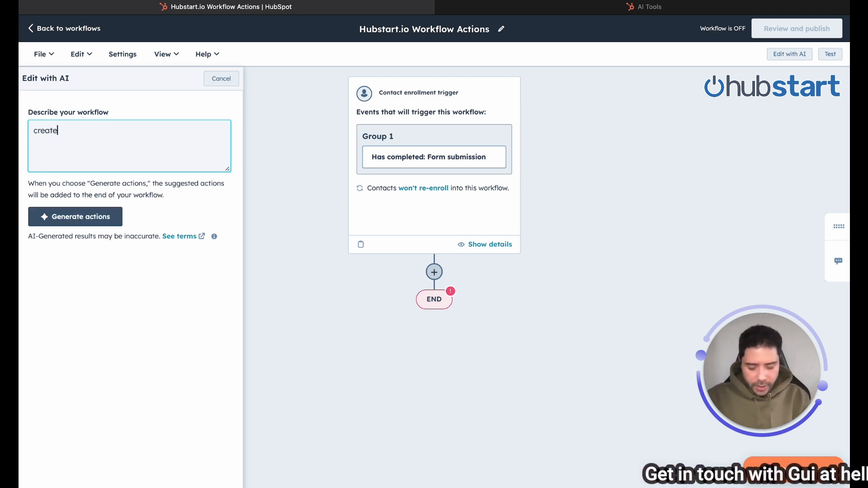
type(" a deal after the form ")
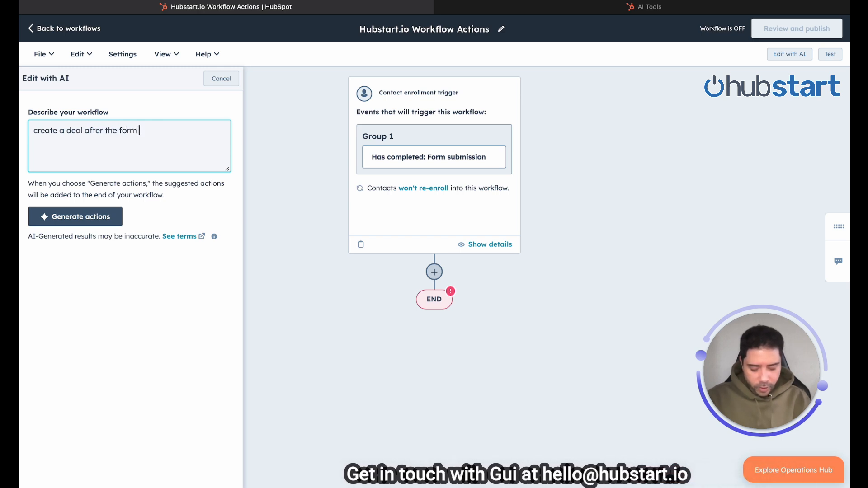
type("submission")
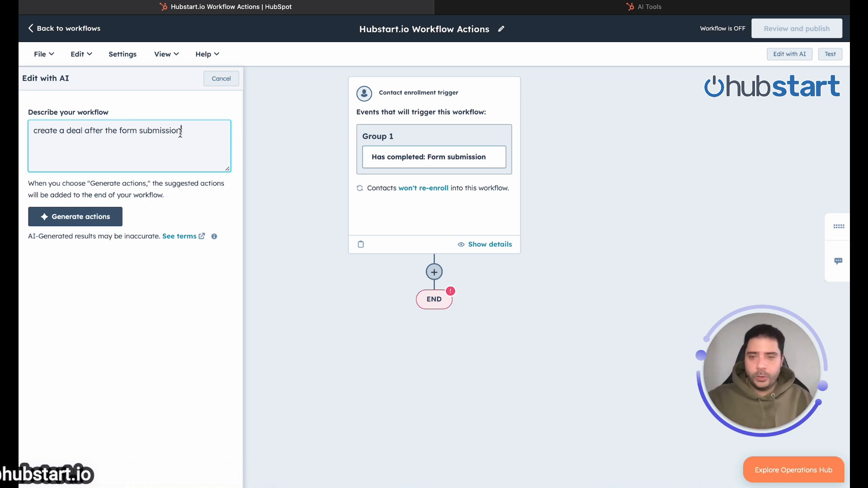
left_click(85, 223)
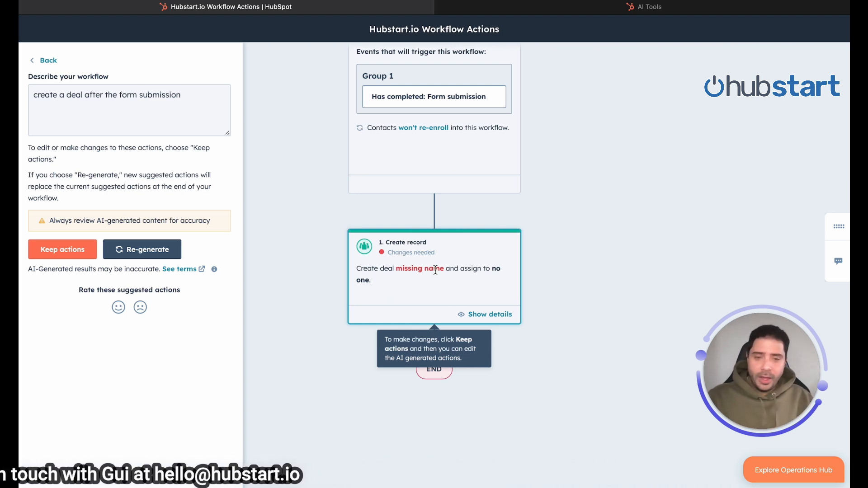
left_click(189, 95)
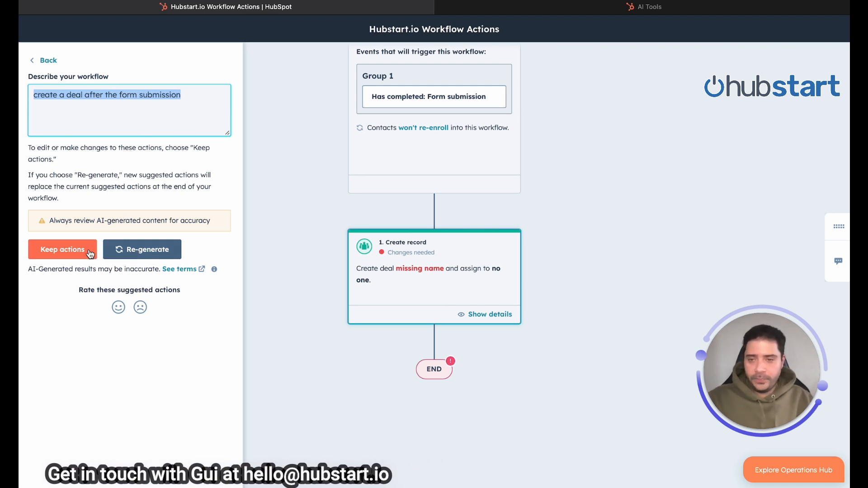
left_click(59, 251)
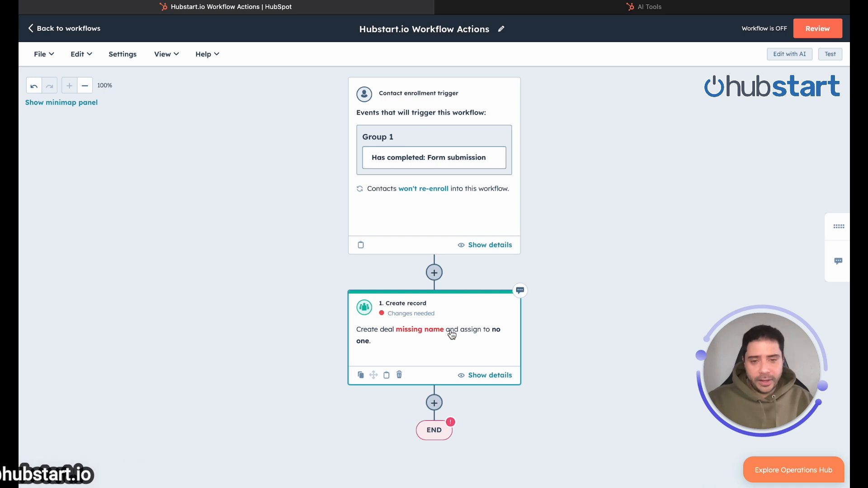
Step: In the Create record action, name the deal "Test Deal", set its pipeline stage to Qualified To Buy (Sales Pipeline), and save the action
left_click(471, 349)
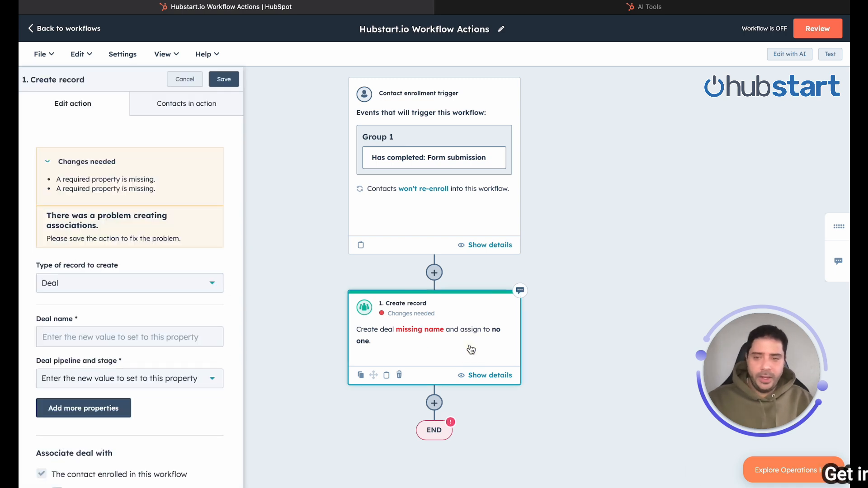
scroll(199, 255, "down", 2)
left_click(91, 284)
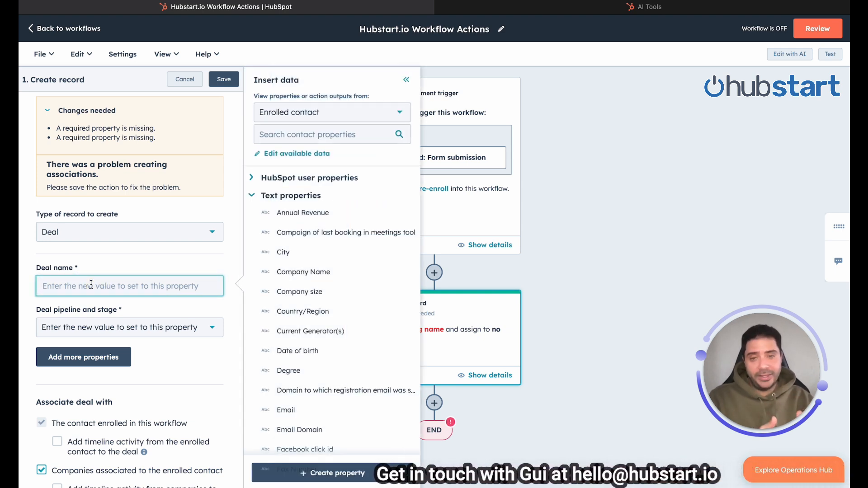
type("Test Deal")
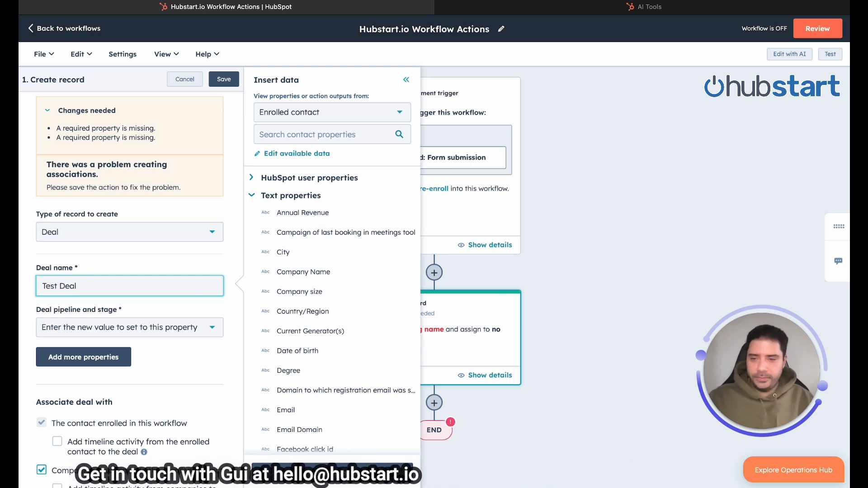
scroll(180, 301, "down", 1)
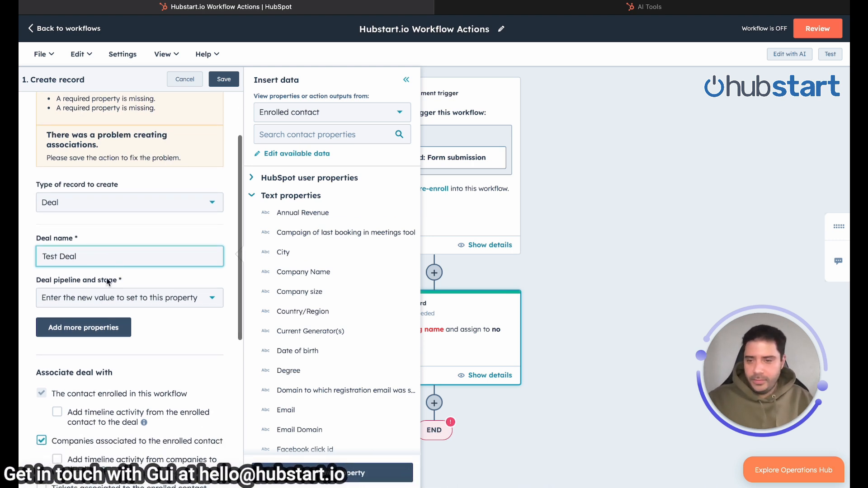
left_click(181, 299)
scroll(154, 379, "down", 5)
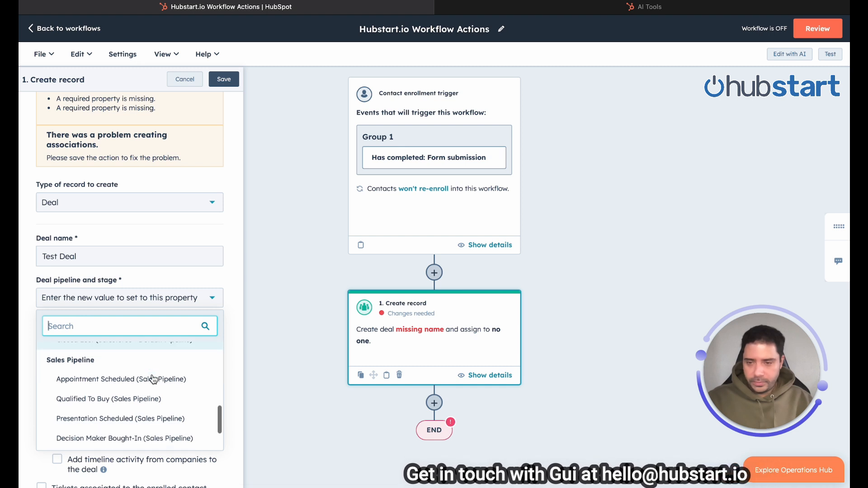
left_click(156, 382)
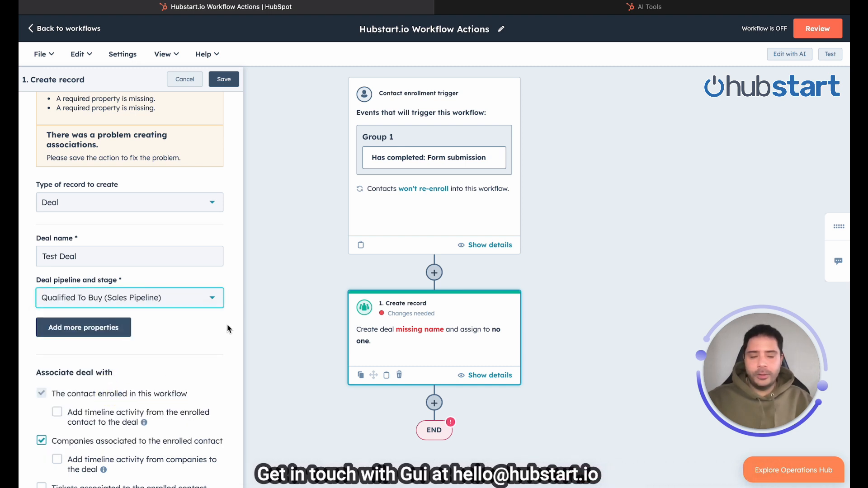
left_click(224, 80)
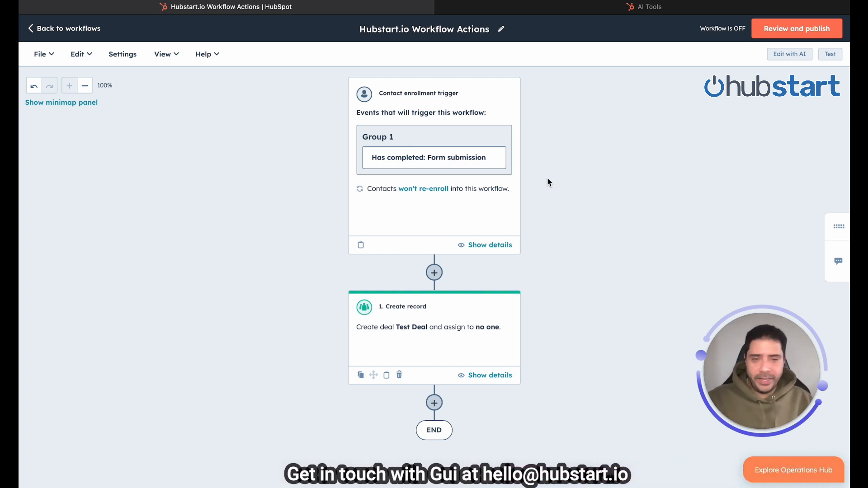
scroll(548, 181, "down", 1)
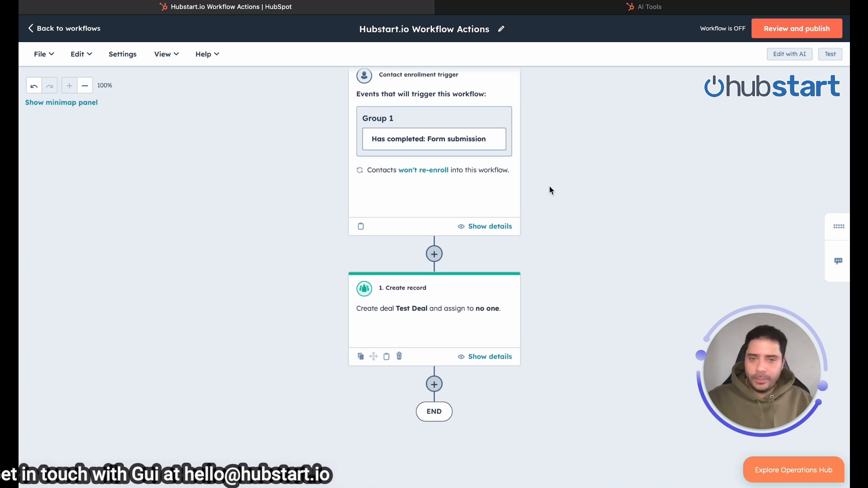
Step: Delete only the Create record action for Test Deal from the workflow
scroll(341, 302, "up", 1)
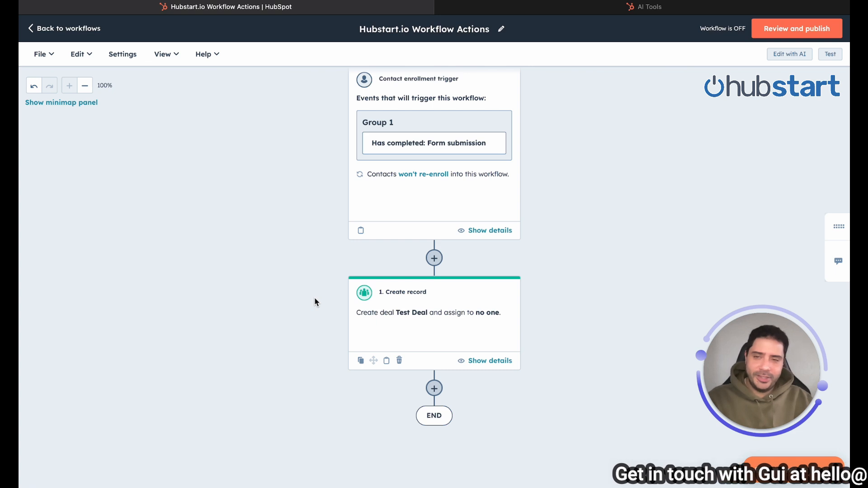
left_click(400, 361)
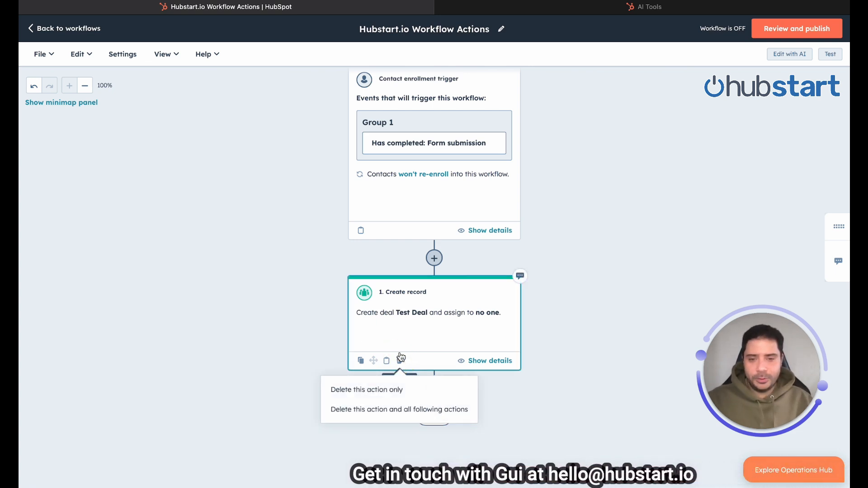
left_click(387, 390)
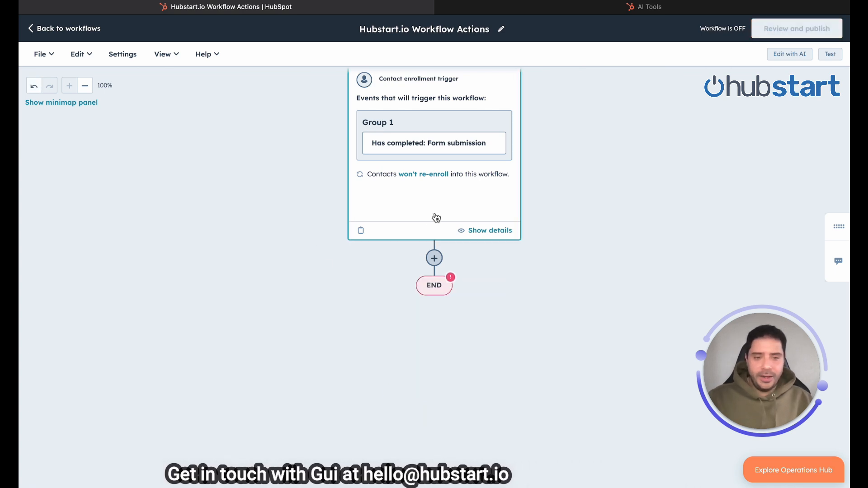
Step: With Edit with AI, generate actions to set a marketing contact, subscribe to all communications, rotate the contact owner, and email the owner the form submission details
left_click(87, 56)
left_click(112, 124)
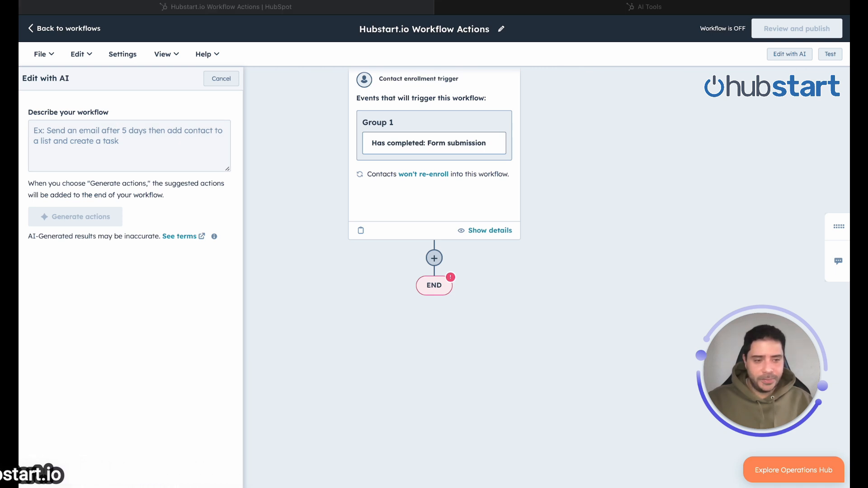
left_click(192, 165)
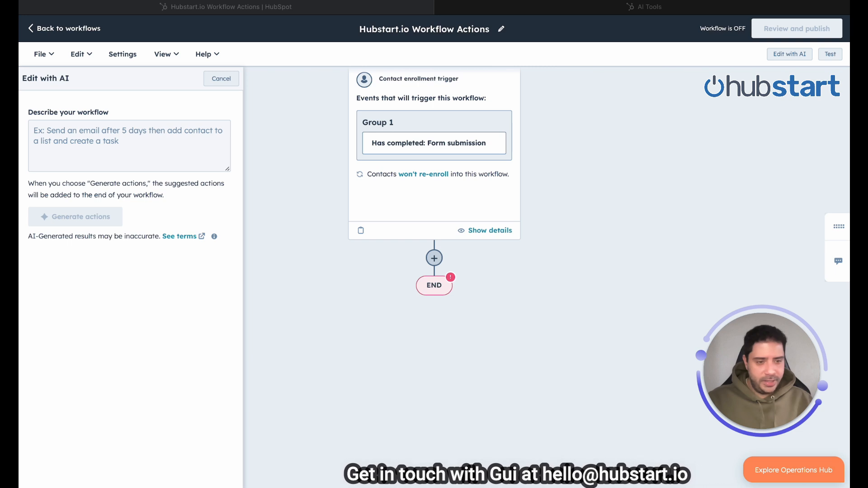
left_click(115, 132)
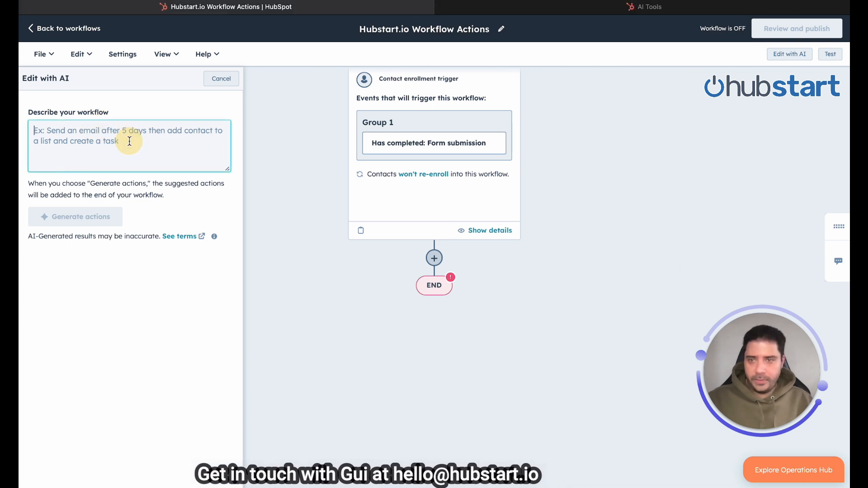
key("super+v")
scroll(177, 158, "up", 3)
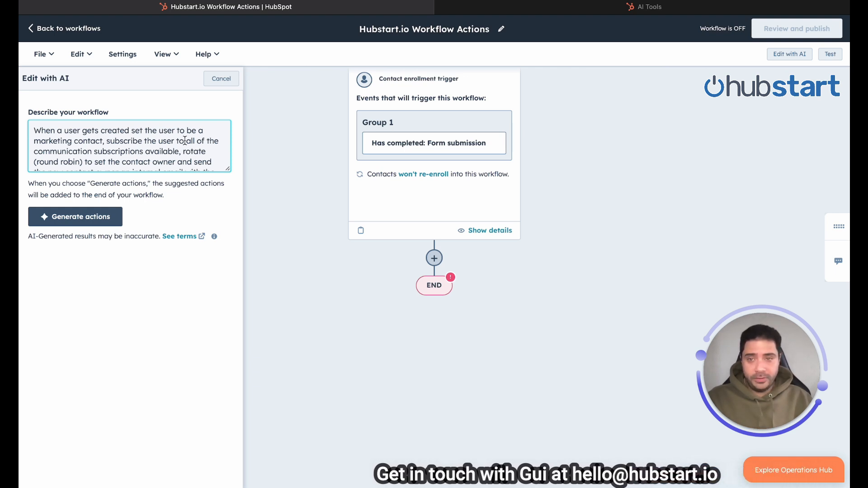
scroll(187, 141, "down", 1)
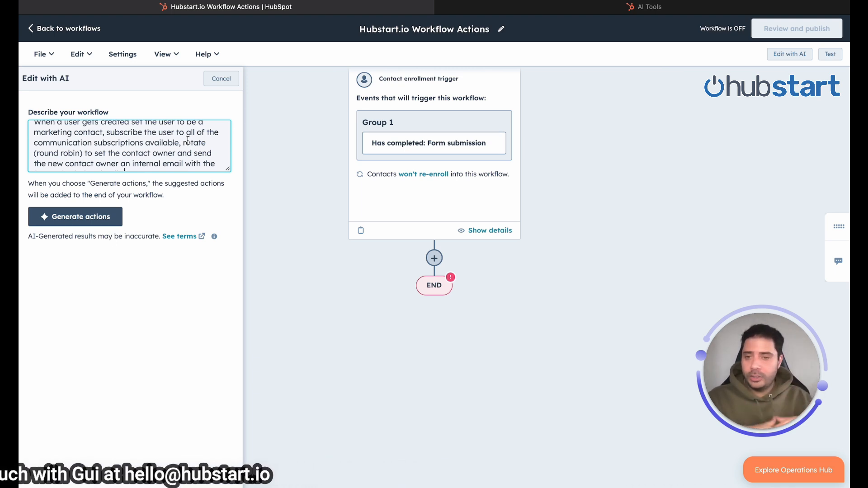
scroll(185, 140, "down", 1)
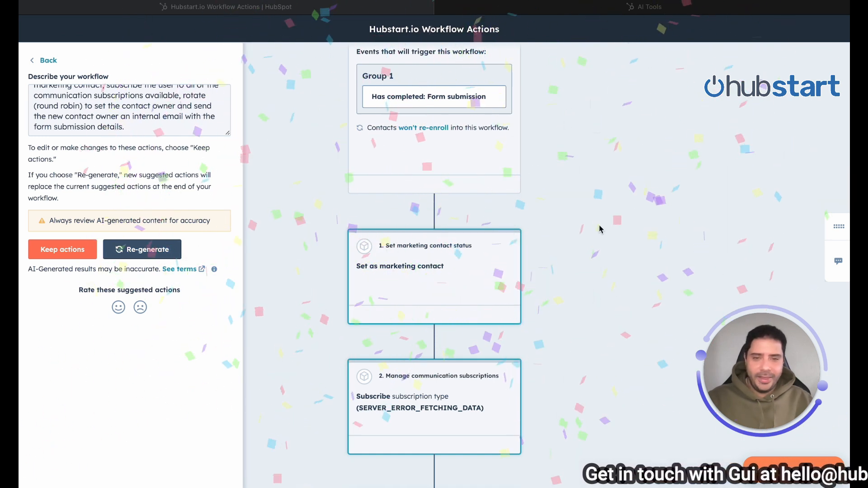
Step: Compare the four suggested actions with the prompt: marketing contact status, communication subscriptions, owner rotation and internal email notification
scroll(504, 229, "up", 2)
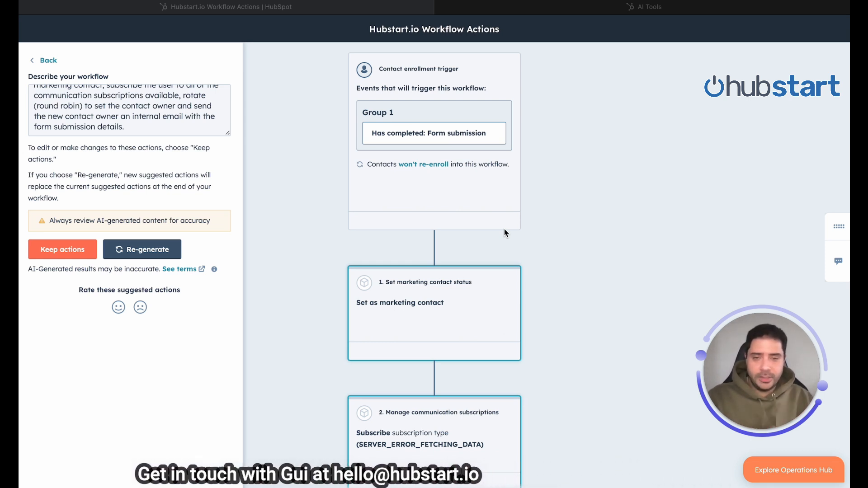
scroll(519, 228, "down", 3)
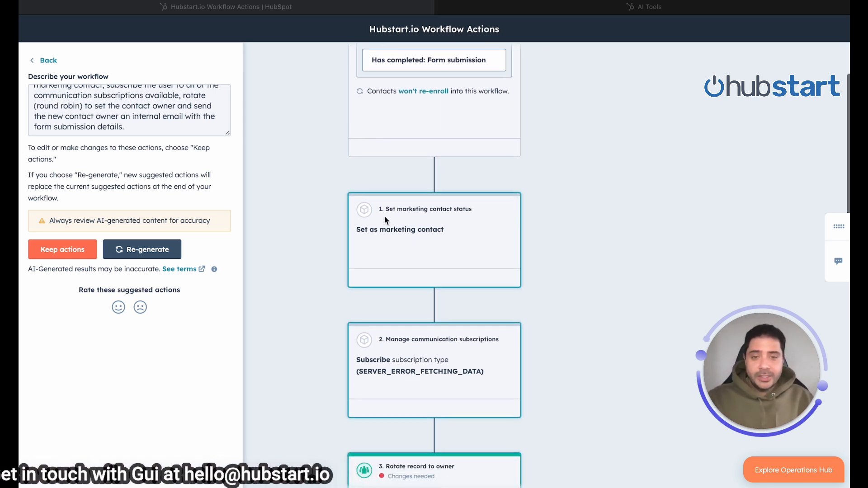
scroll(165, 112, "up", 3)
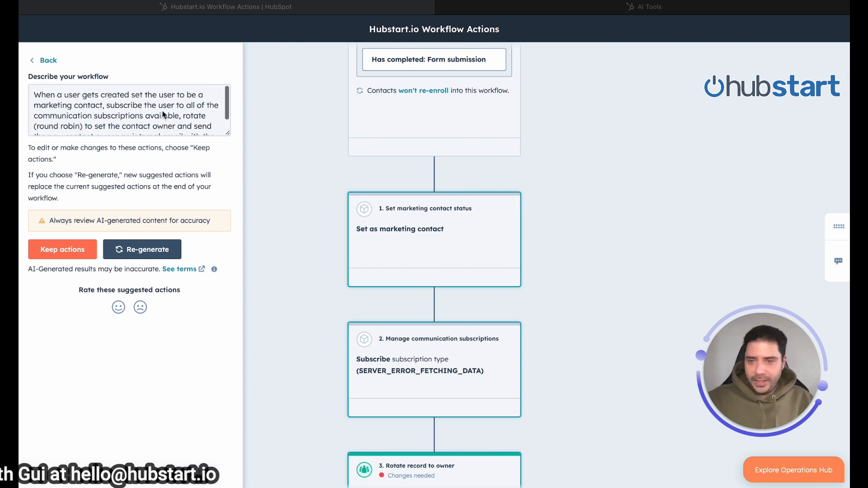
left_click(94, 104)
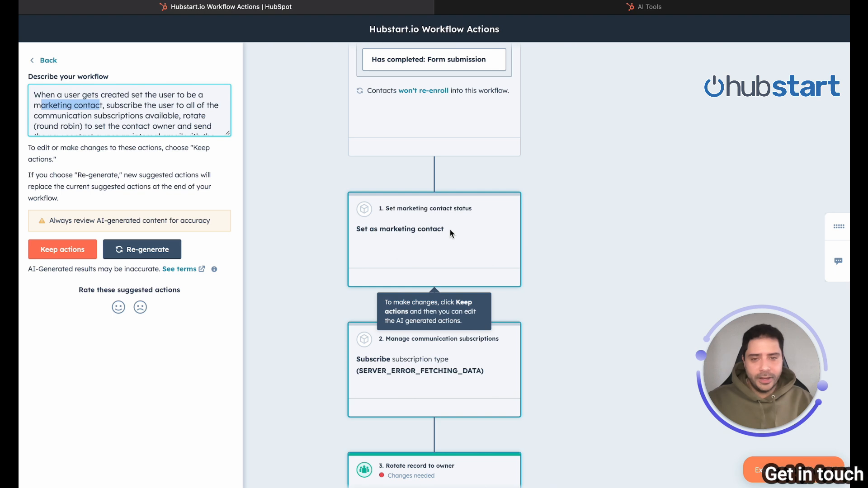
scroll(450, 233, "down", 5)
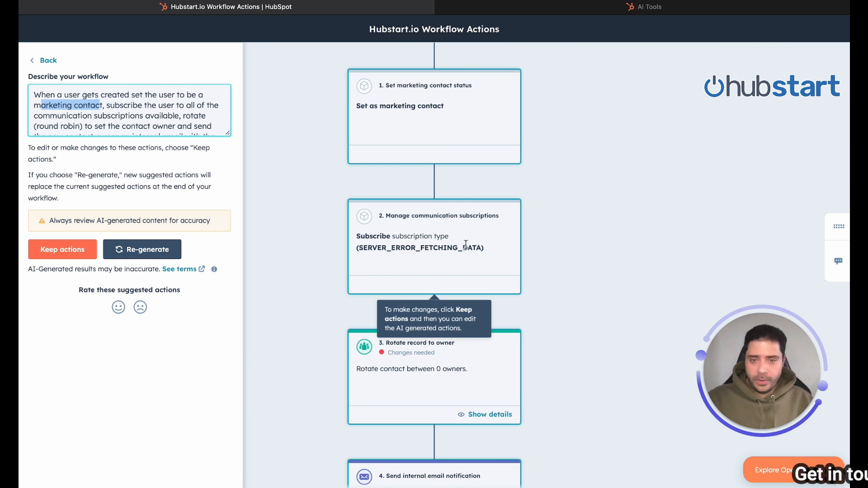
scroll(462, 242, "down", 2)
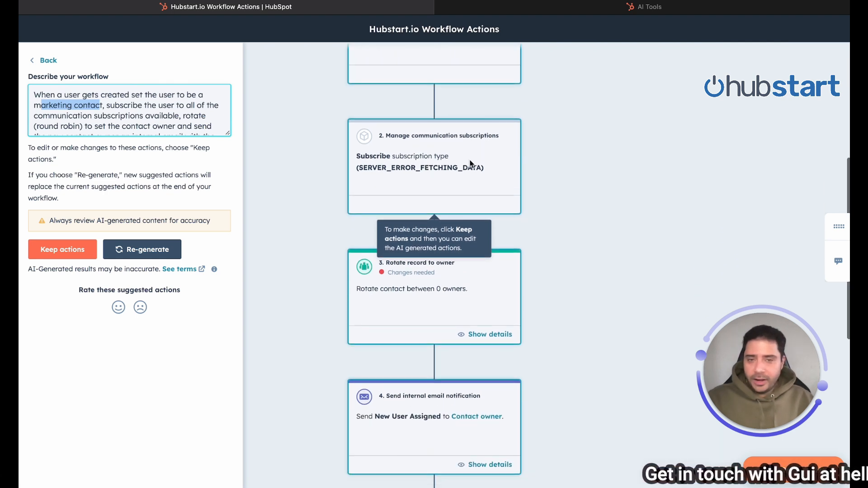
scroll(466, 186, "down", 1)
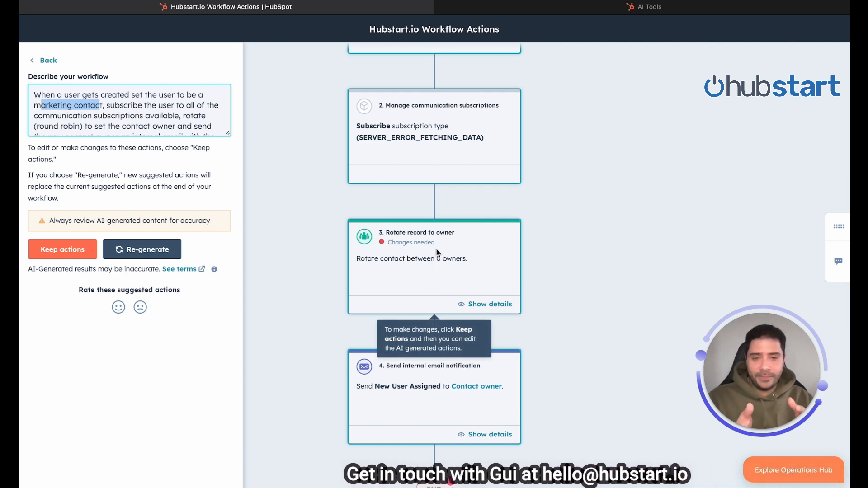
scroll(419, 256, "down", 1)
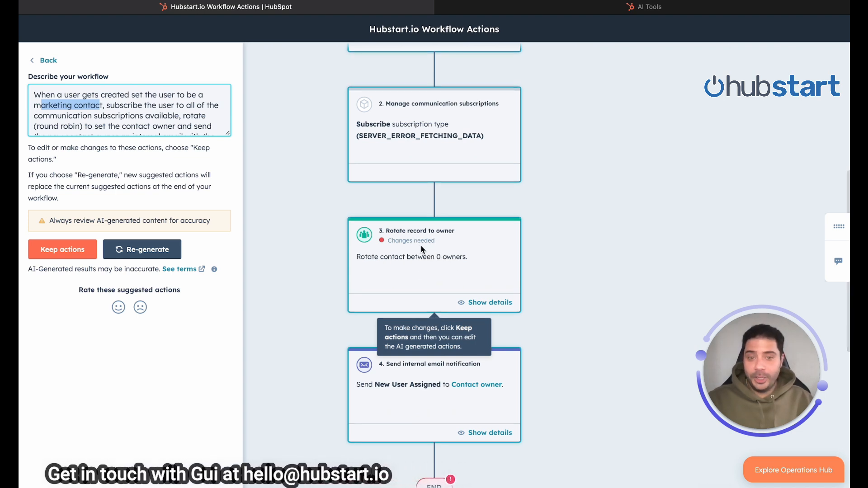
scroll(425, 247, "down", 1)
scroll(445, 233, "down", 4)
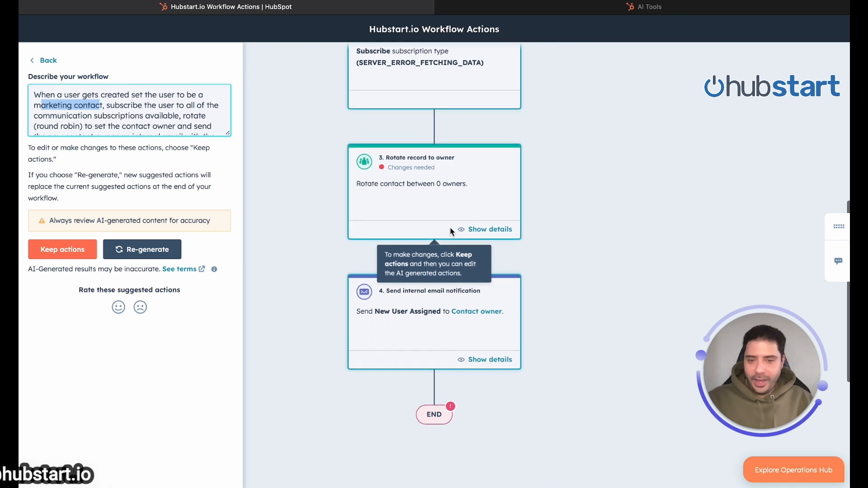
scroll(434, 258, "down", 3)
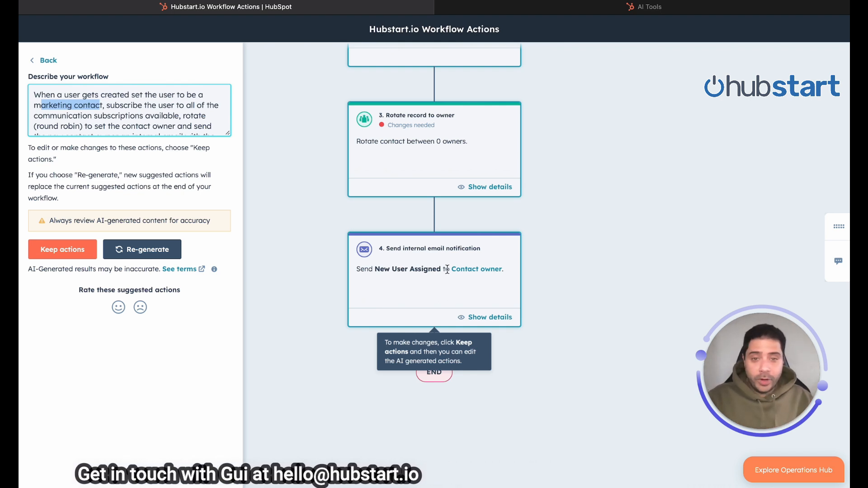
scroll(447, 270, "up", 10)
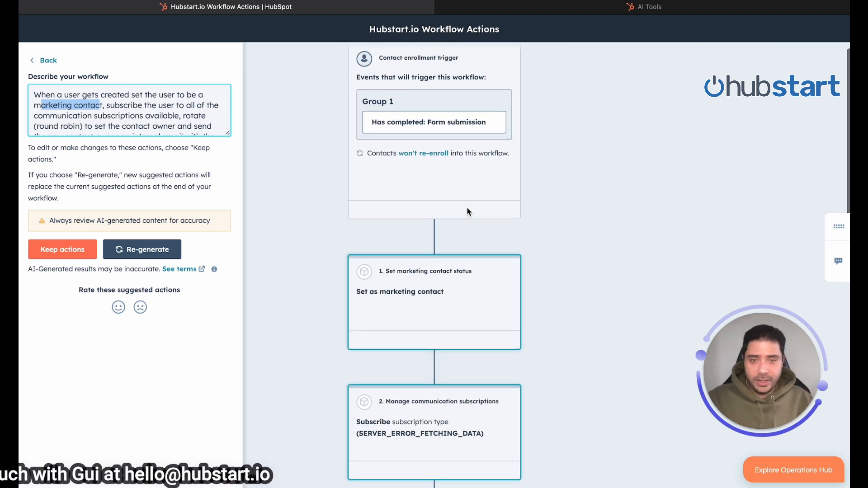
scroll(483, 229, "down", 10)
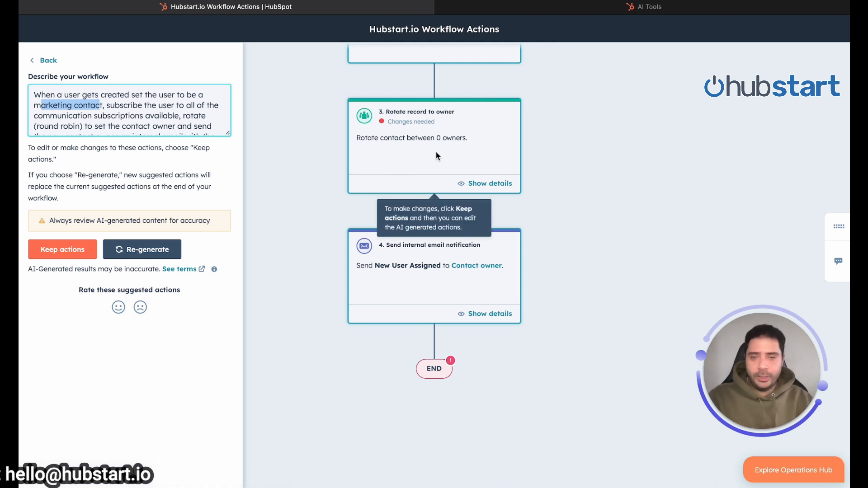
scroll(427, 204, "up", 10)
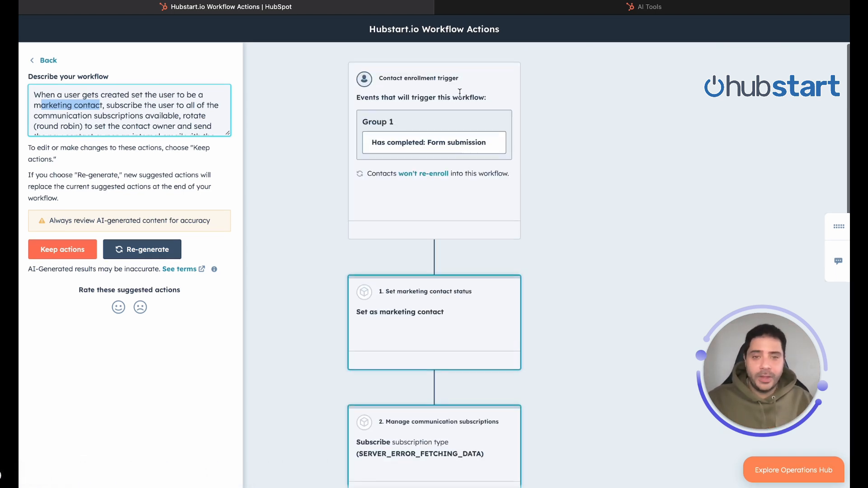
scroll(427, 204, "down", 5)
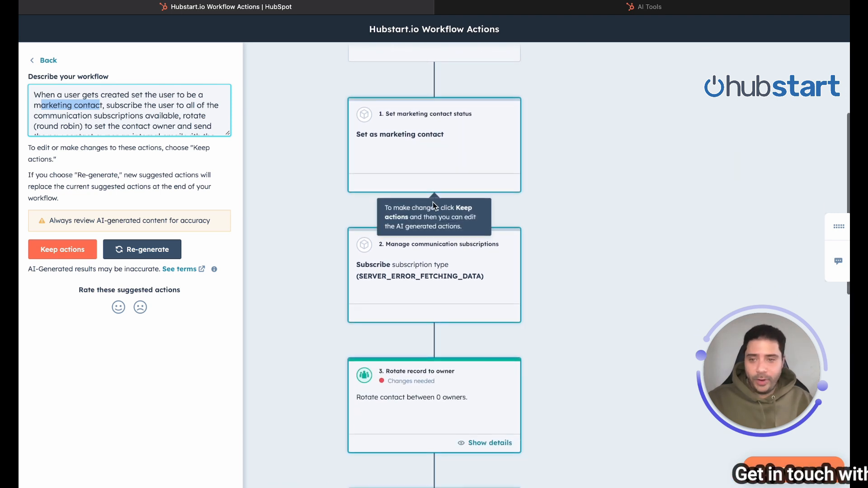
Step: Keep the AI-generated actions and check them in the workflow editor through to the end
left_click(66, 248)
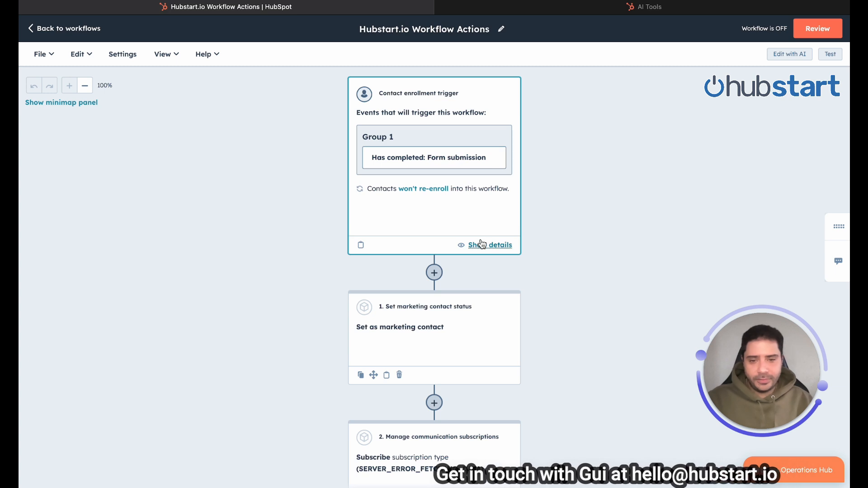
scroll(484, 244, "down", 6)
scroll(482, 245, "down", 3)
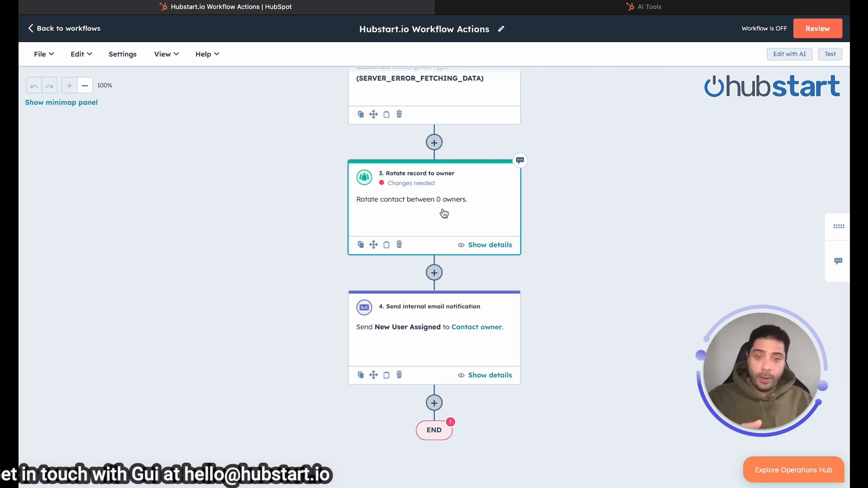
scroll(444, 214, "down", 1)
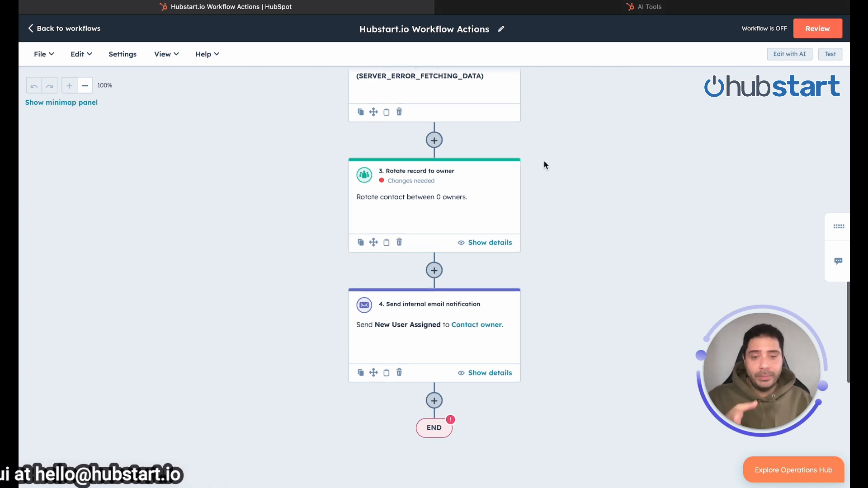
Step: In the Rotate record to owner action, choose four specific users to rotate the contact between and save the action
left_click(447, 215)
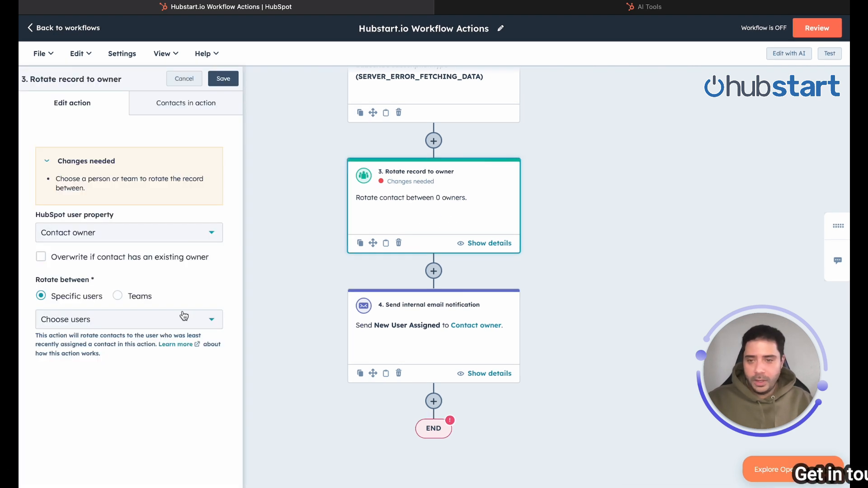
left_click(209, 323)
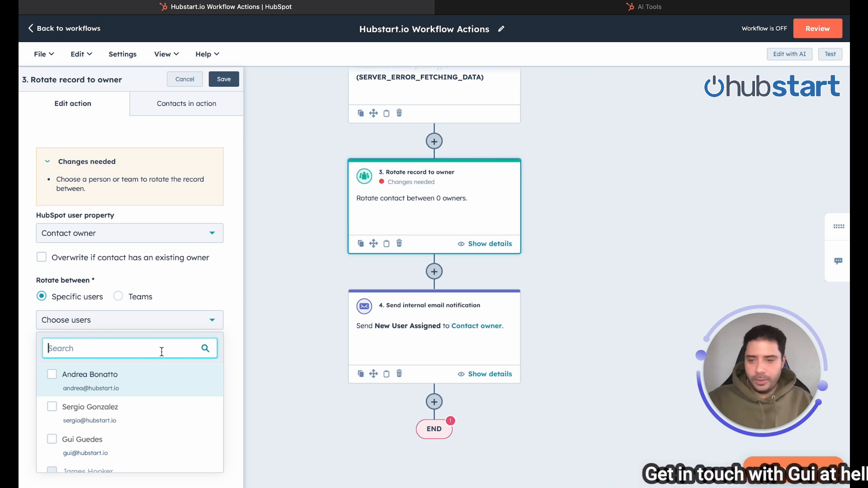
left_click(53, 376)
scroll(56, 384, "down", 1)
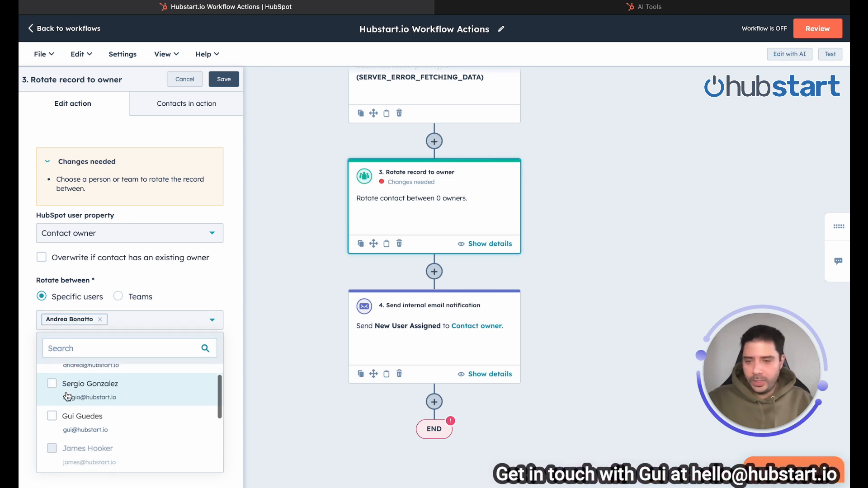
left_click(53, 386)
left_click(54, 414)
scroll(97, 407, "down", 3)
scroll(110, 410, "down", 1)
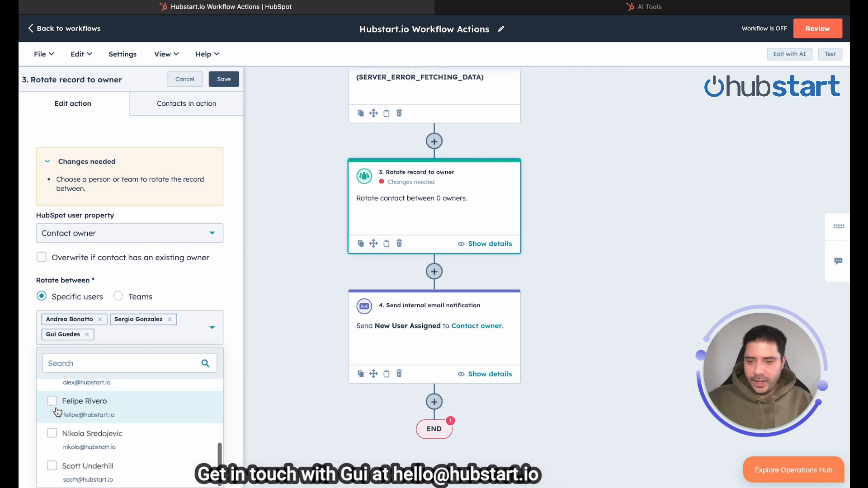
left_click(51, 470)
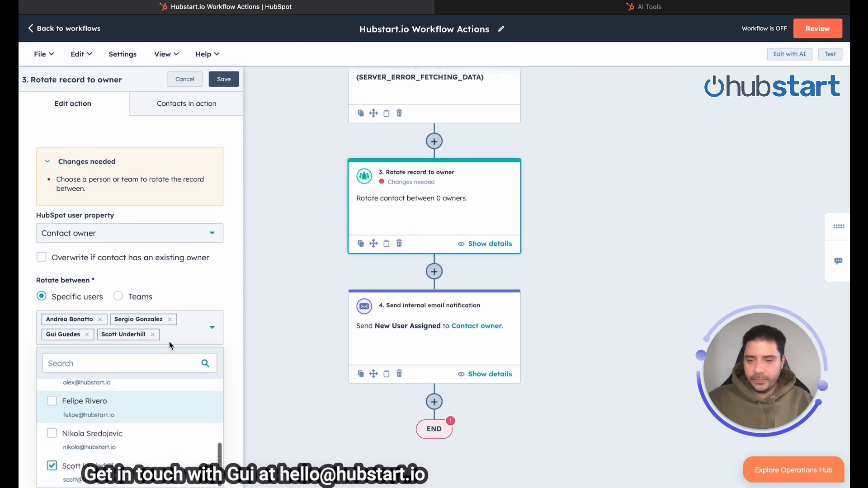
left_click(216, 292)
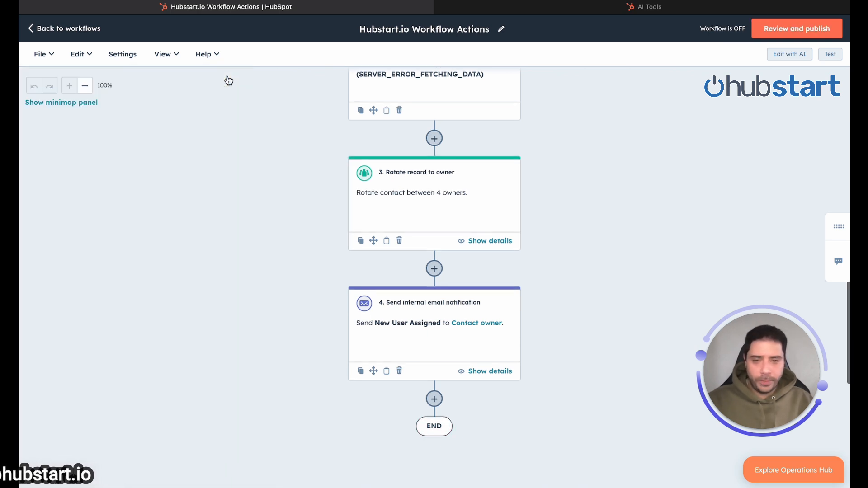
Step: Open the New User Assigned internal email notification action and review its recipient, subject and body
scroll(452, 199, "down", 1)
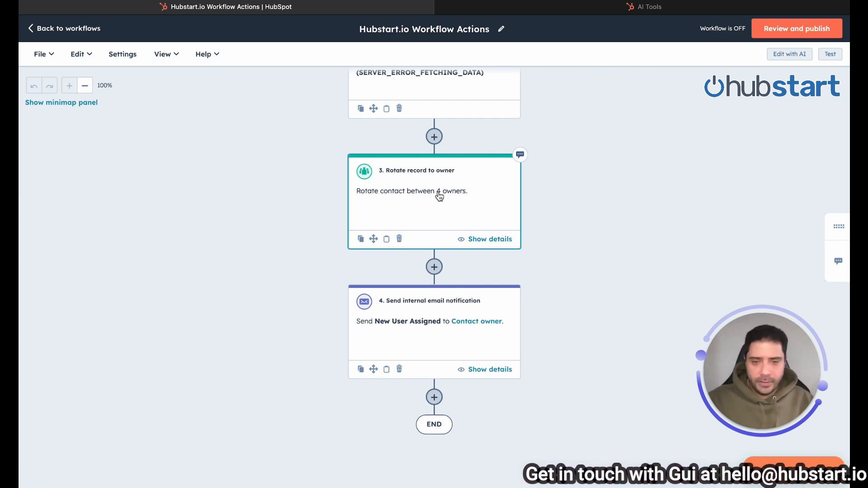
scroll(439, 195, "down", 3)
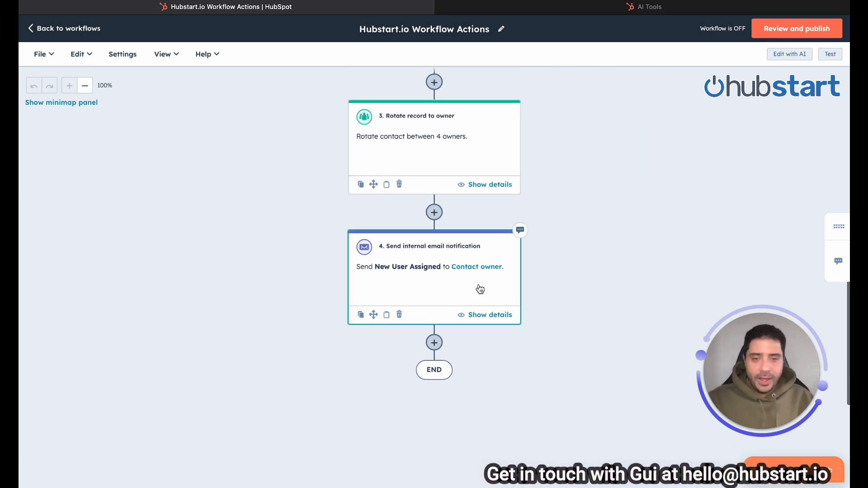
left_click(436, 274)
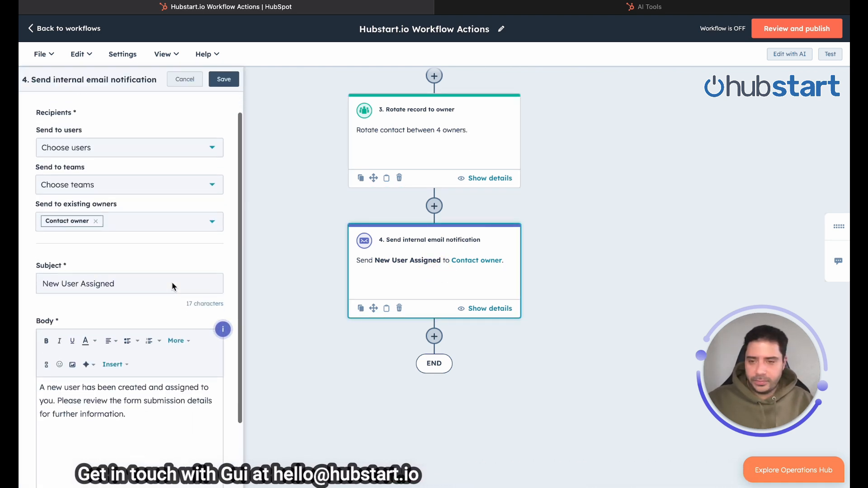
scroll(172, 282, "down", 2)
left_click(122, 207)
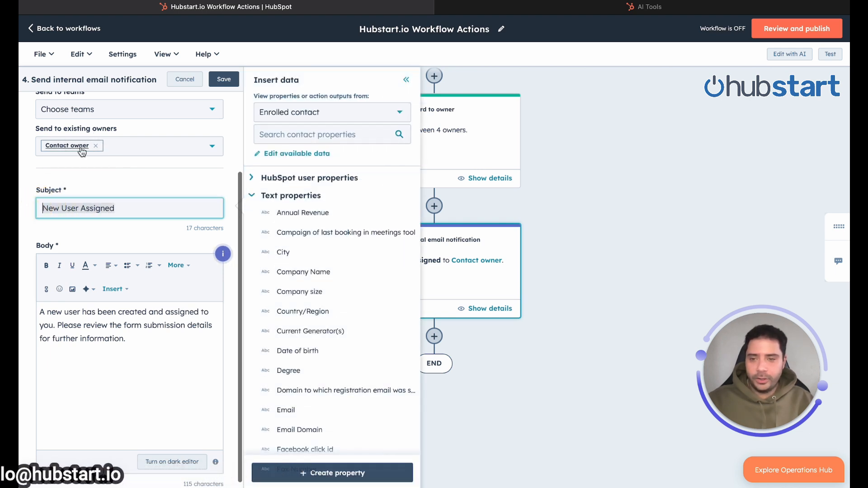
Step: Add the line "Please contact this user in 2 days from now." below the existing text in the email body
left_click(143, 335)
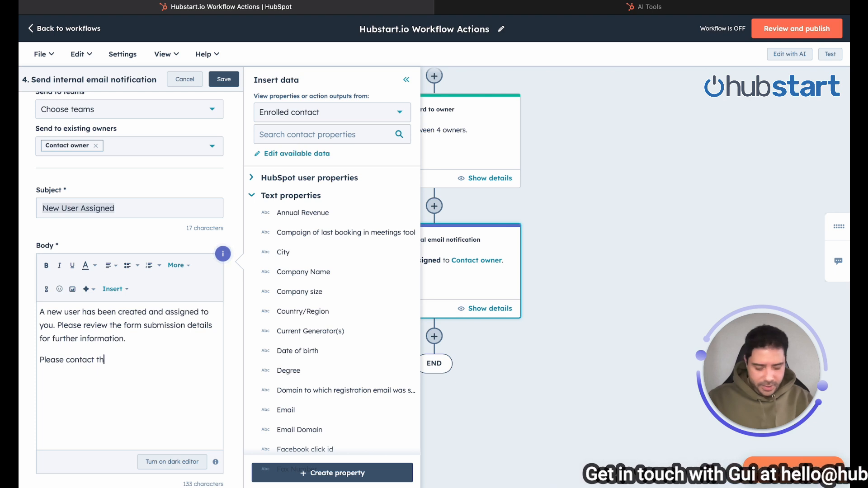
type("user in")
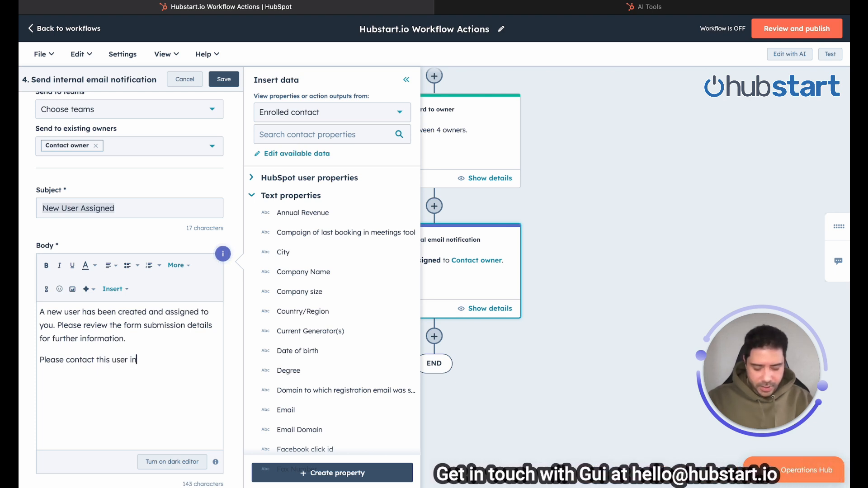
type(" 2 days from now.")
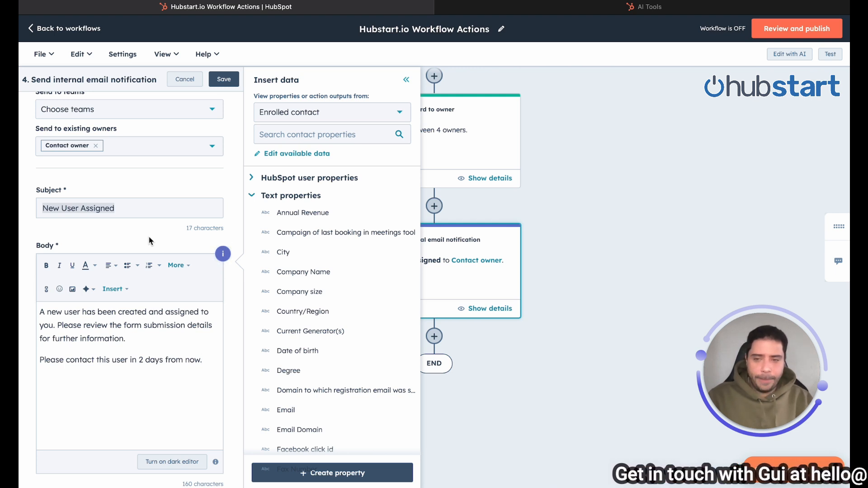
Step: Remove the "Please contact this user in 2 days from now." line from the email body and save the action
left_click(153, 358)
left_click_drag(210, 360, 39, 362)
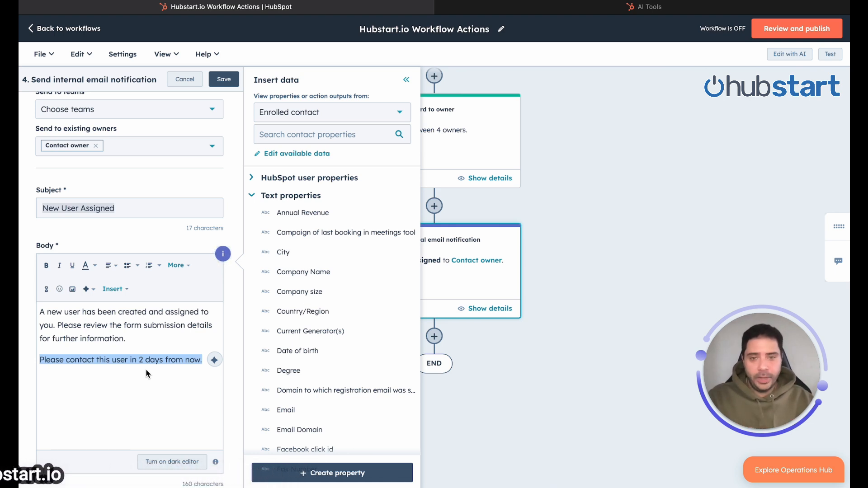
left_click(167, 372)
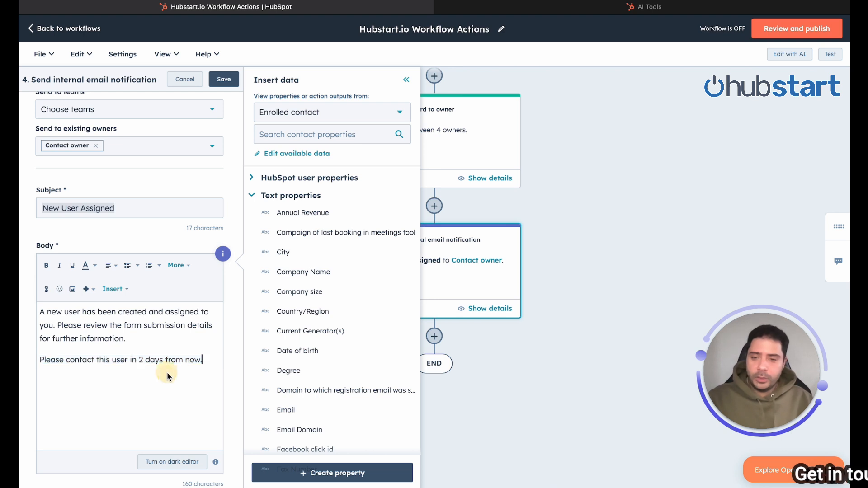
double_click(176, 360)
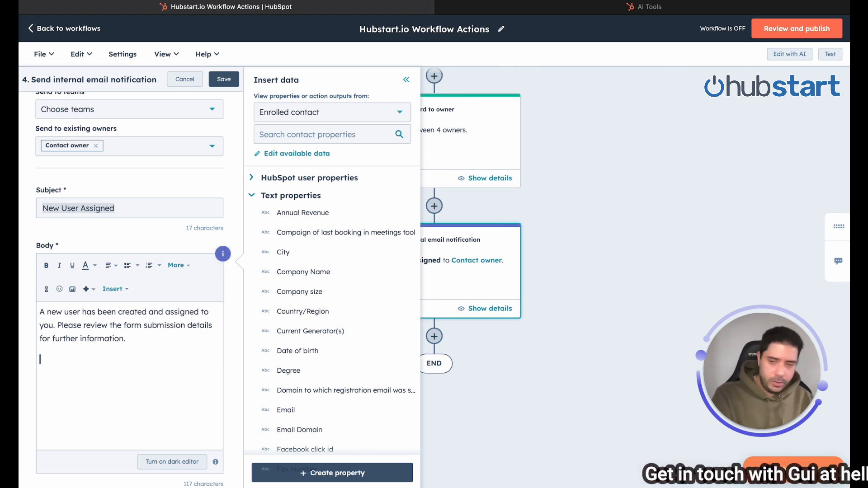
type(".")
left_click(223, 79)
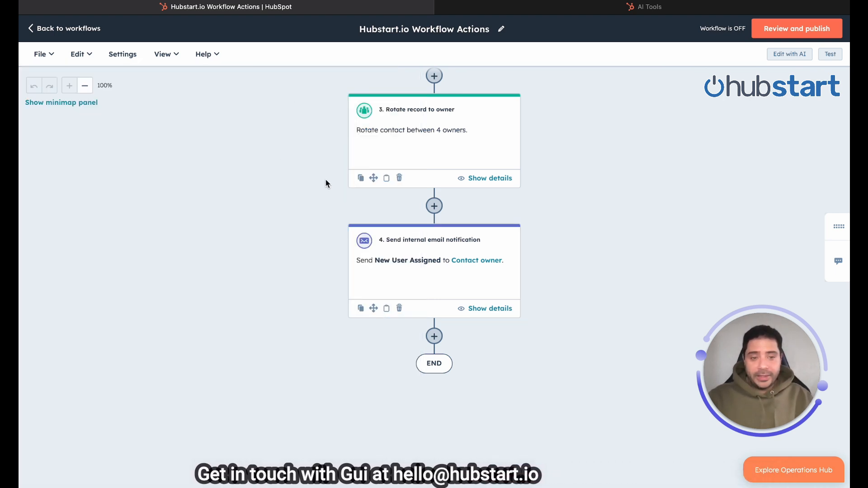
Step: Review the sequence of workflow actions from marketing contact status through to the internal email notification and the end
scroll(330, 182, "up", 6)
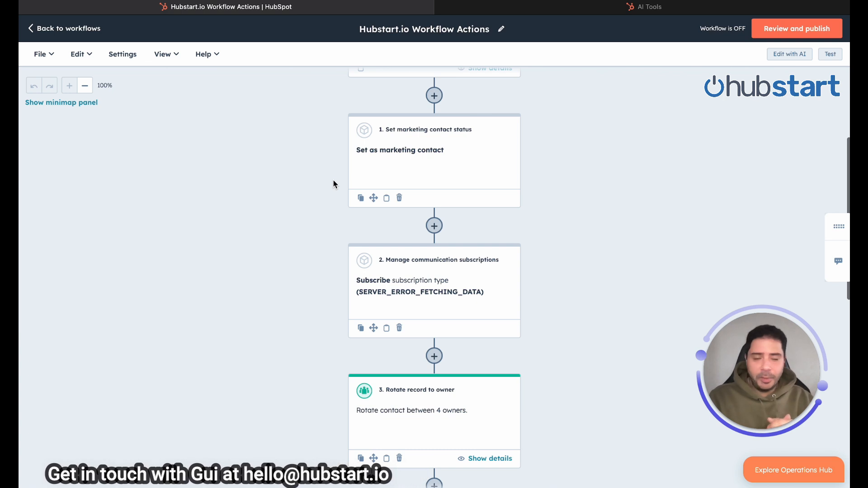
scroll(372, 198, "down", 6)
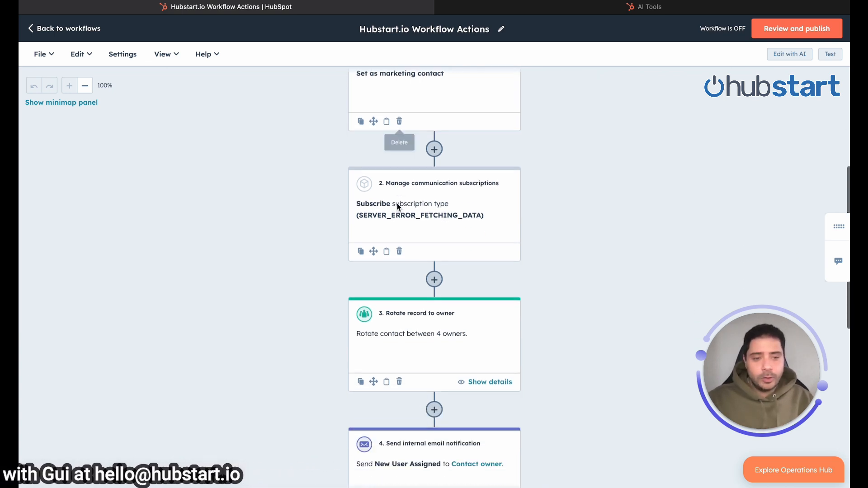
scroll(488, 186, "down", 1)
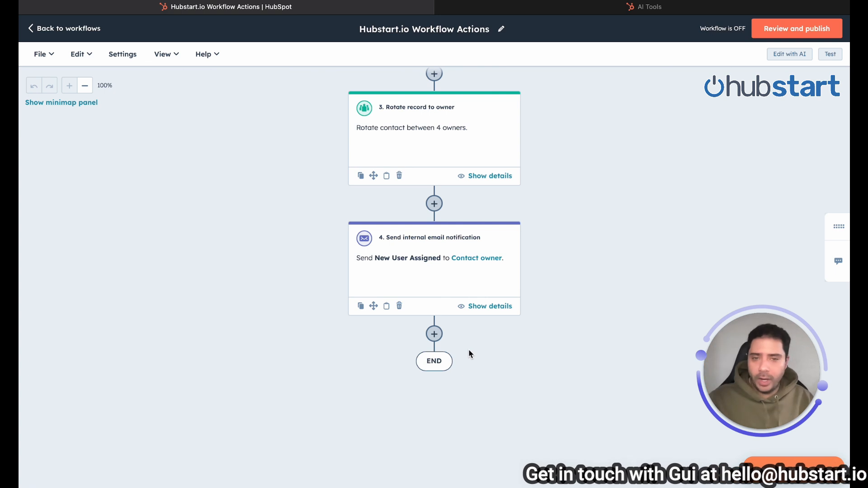
scroll(461, 293, "up", 10)
scroll(456, 286, "down", 8)
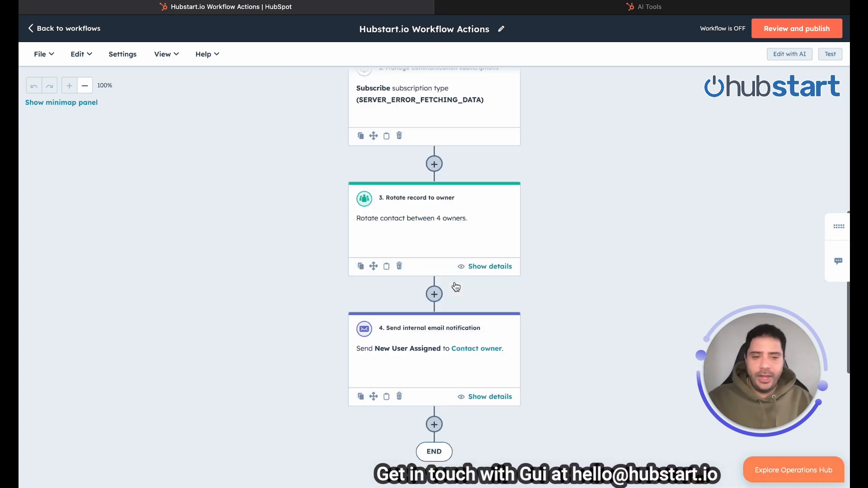
scroll(456, 287, "down", 10)
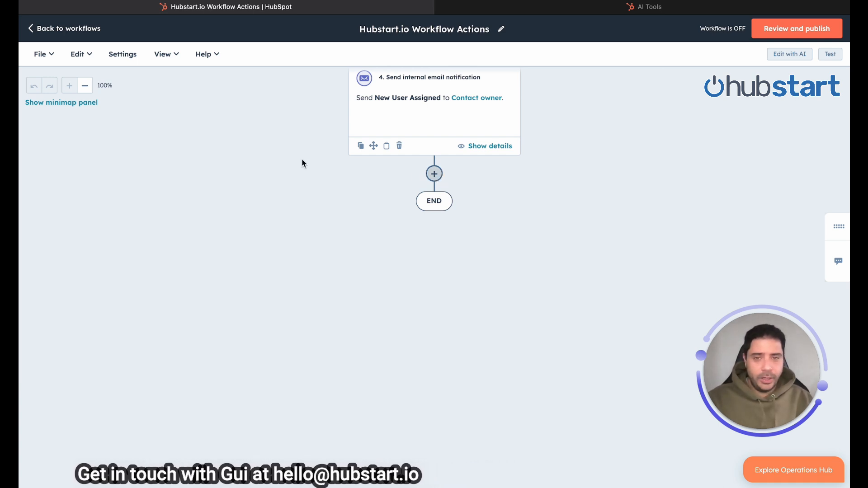
scroll(484, 163, "up", 8)
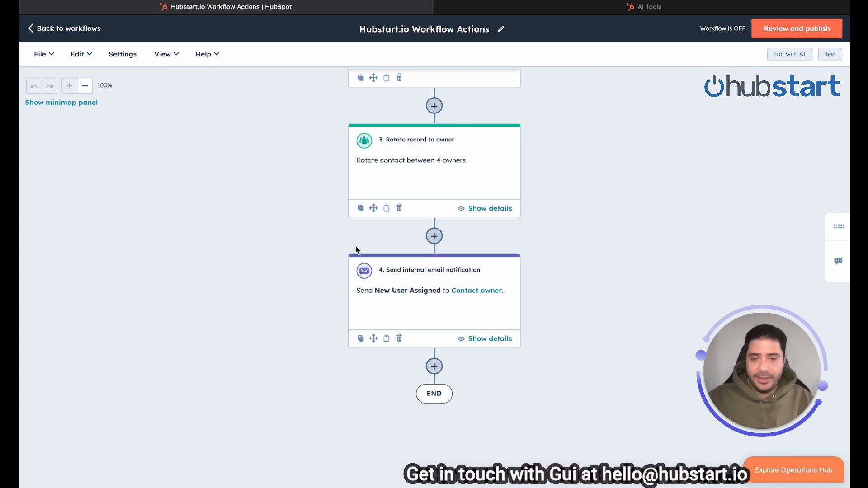
Step: With Edit with AI, generate a 2-day delay, an internal email reminding the contact owner to call the contact, and a call task for the owner
left_click(83, 57)
left_click(105, 123)
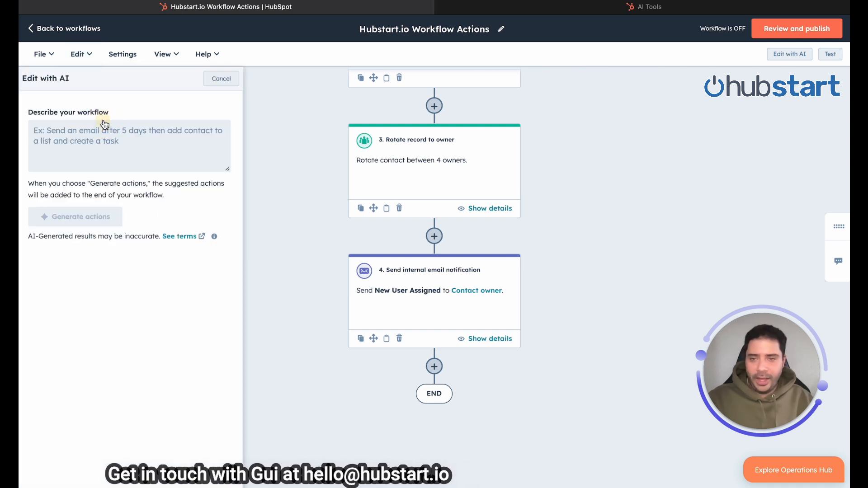
left_click(113, 130)
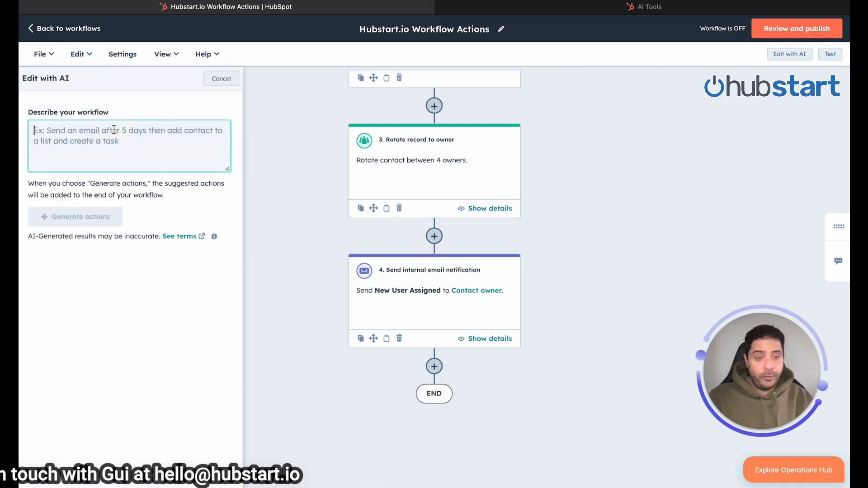
key("super+Tab")
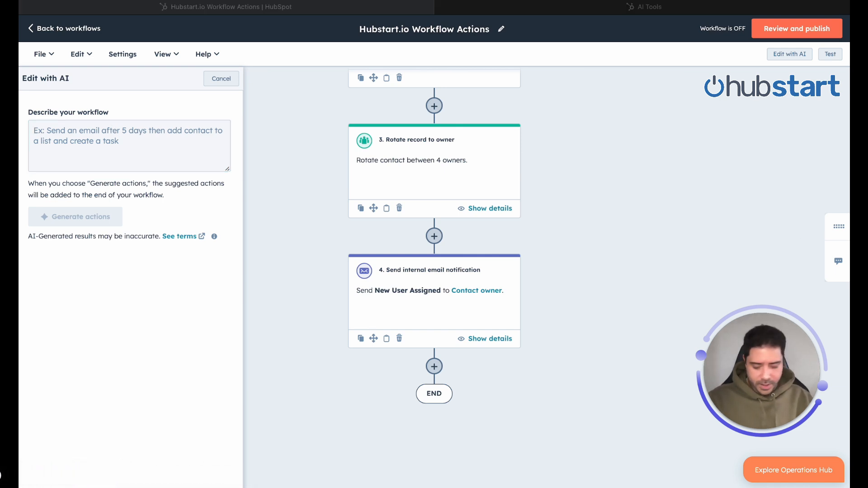
left_click(164, 151)
type("create a delay of 2 days then send the contact owner an internal email notification with a reminder to call the contact. Create a task for the contact owner to call the contact.")
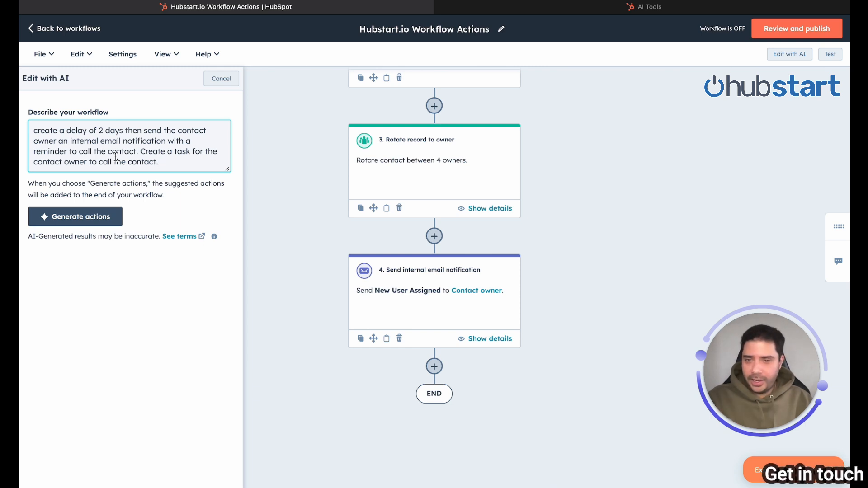
left_click(74, 218)
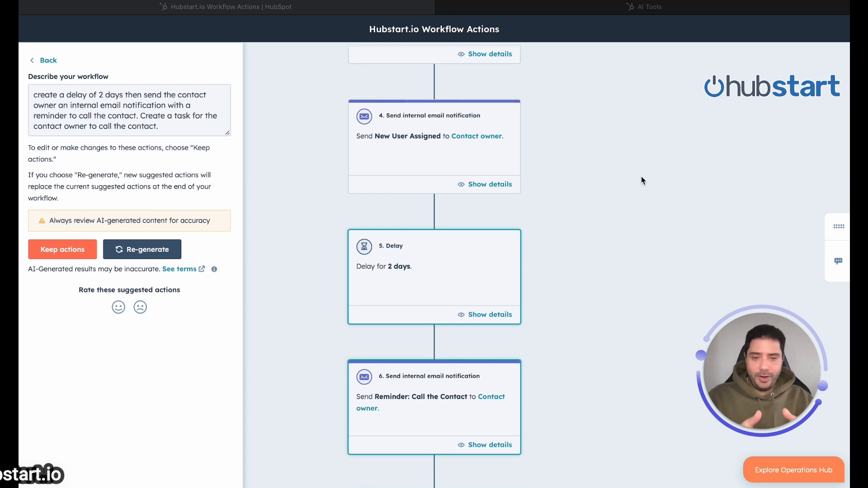
Step: Check the suggested delay, reminder email and task against the prompt, and keep the AI-generated actions
scroll(512, 199, "up", 1)
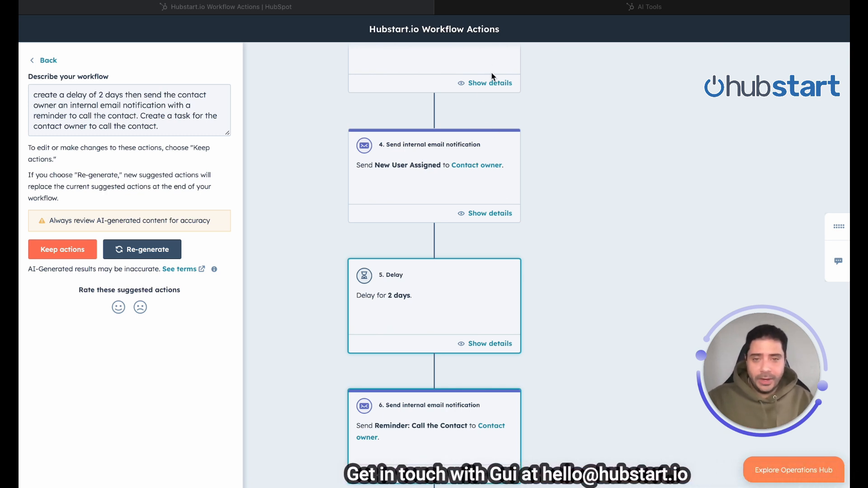
scroll(464, 125, "down", 1)
scroll(409, 253, "down", 1)
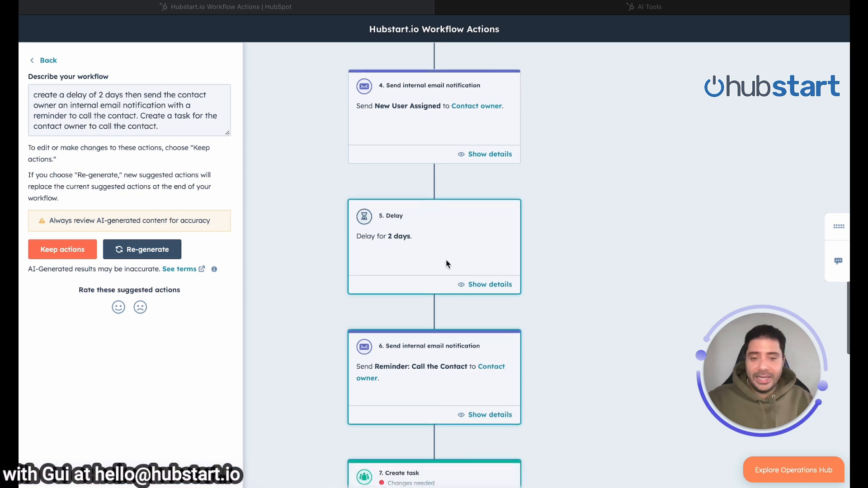
scroll(425, 365, "down", 1)
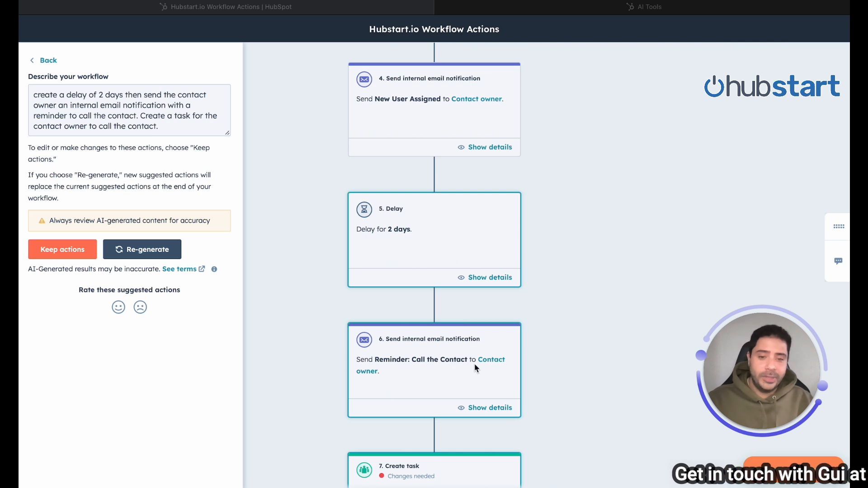
scroll(471, 361, "down", 6)
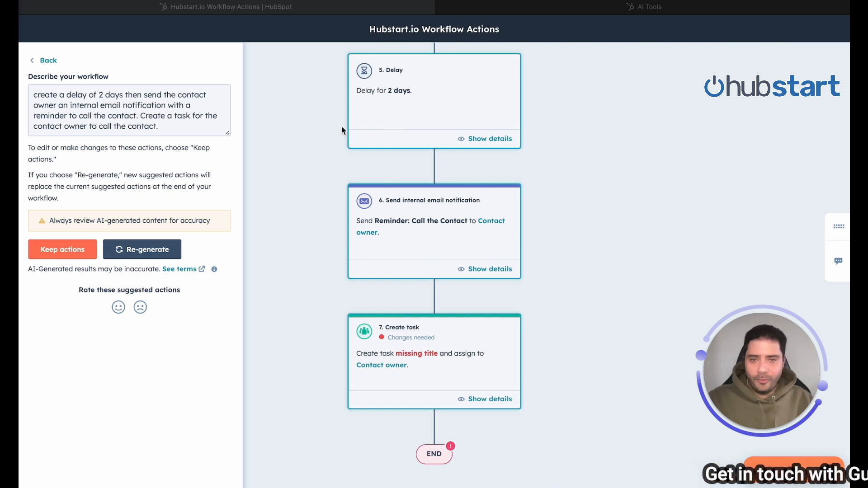
left_click(67, 254)
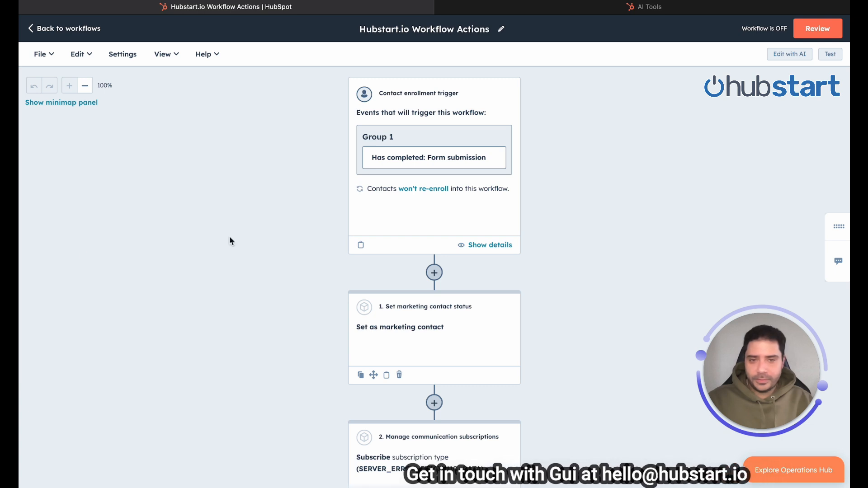
Step: Review the recipient, subject and body of the Reminder: Call the Contact email action and save it
scroll(399, 259, "down", 10)
scroll(455, 259, "down", 7)
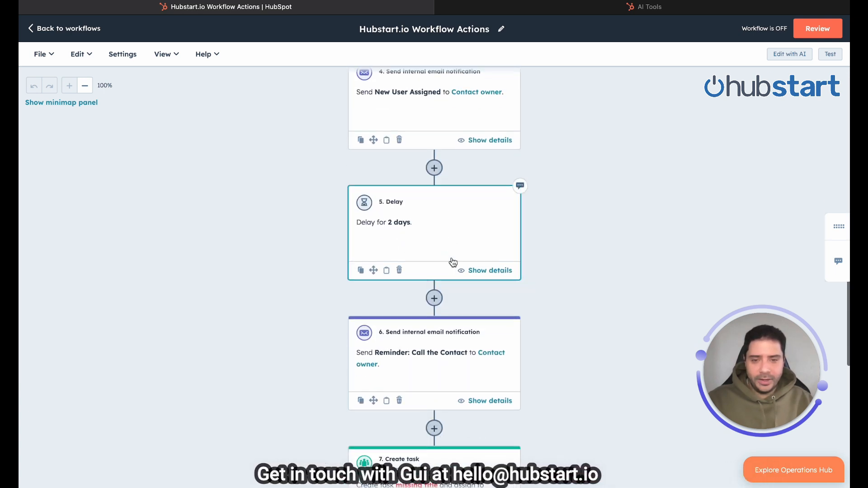
scroll(458, 256, "up", 3)
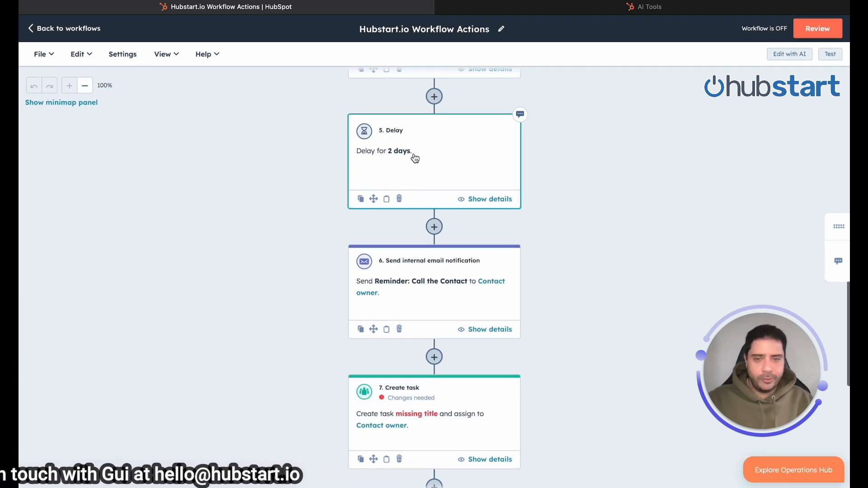
scroll(504, 156, "down", 1)
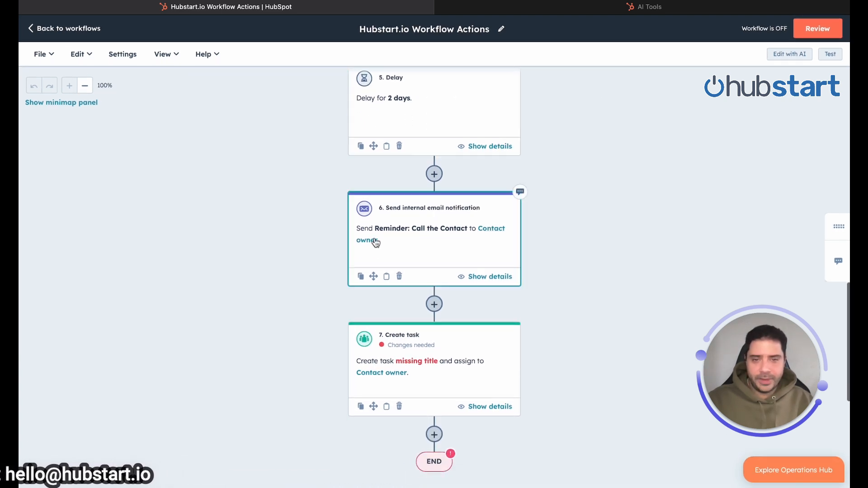
left_click(433, 252)
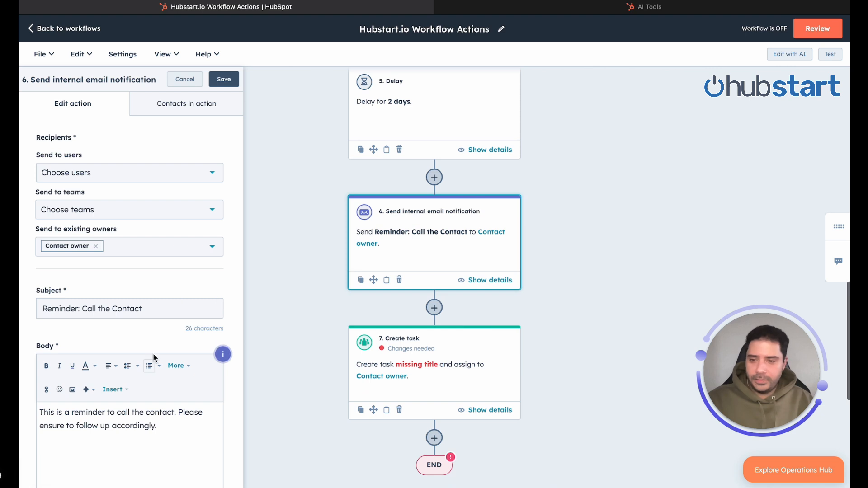
scroll(82, 288, "down", 1)
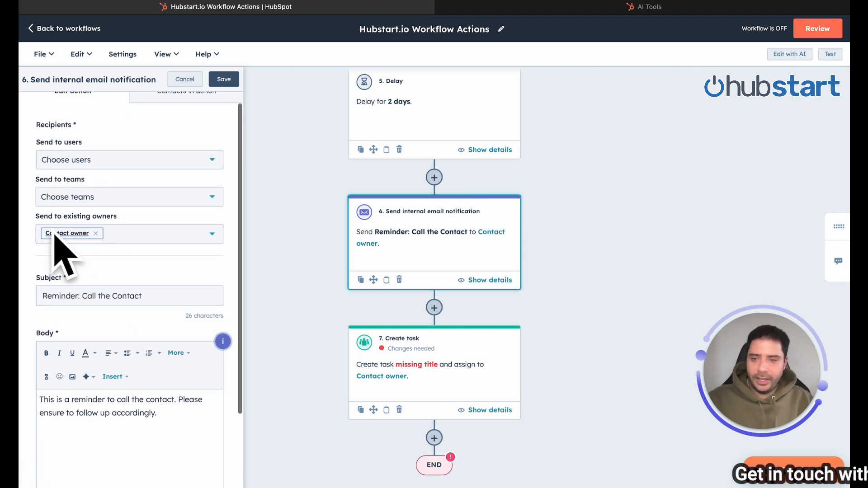
scroll(127, 296, "down", 2)
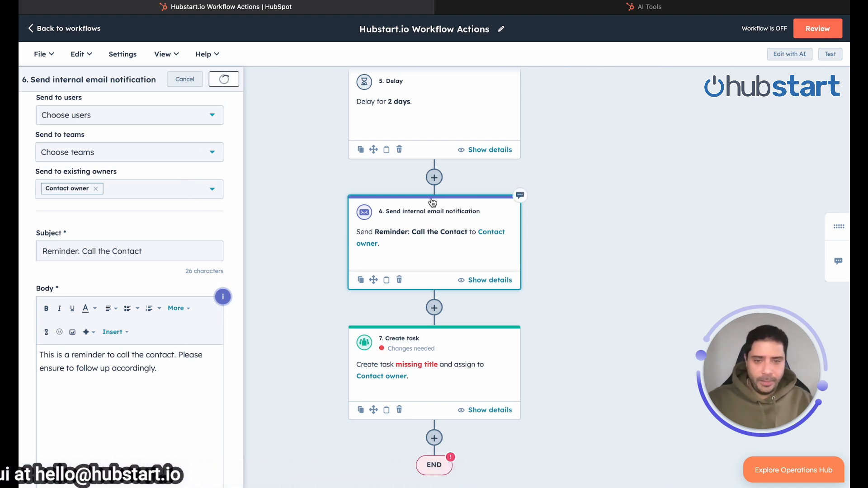
Step: Title the Create task action "Reminder: Call contact"
scroll(470, 215, "down", 3)
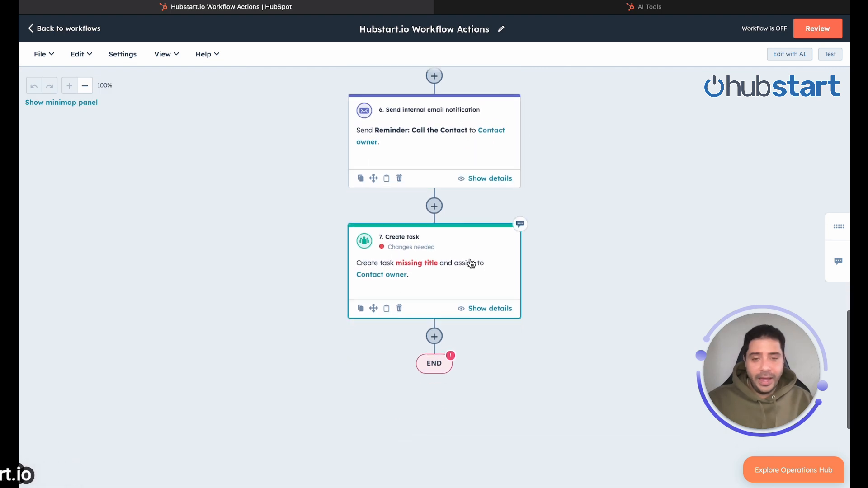
left_click(465, 248)
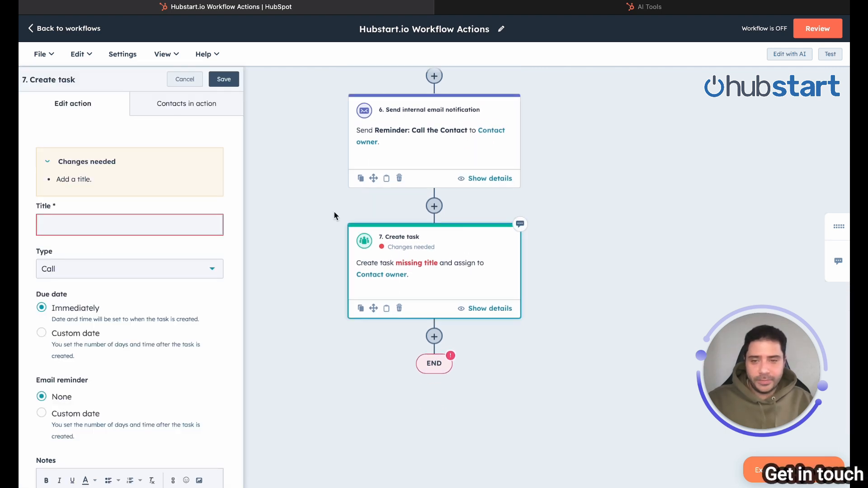
left_click(83, 220)
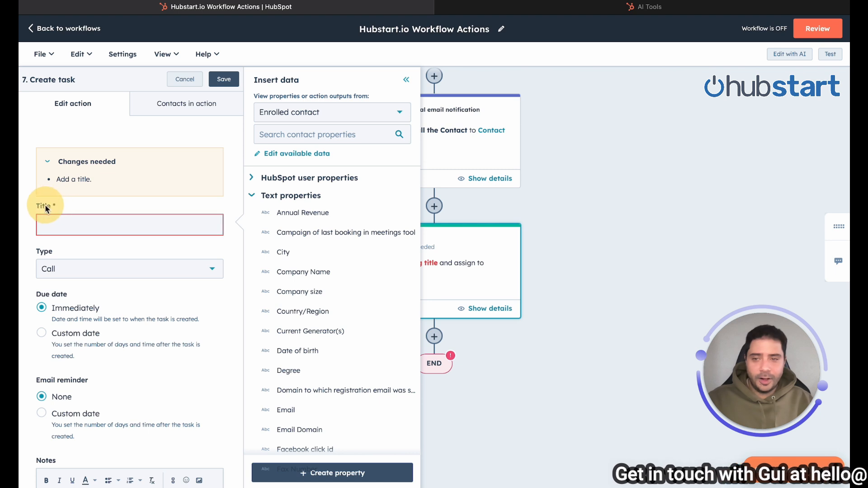
left_click(124, 225)
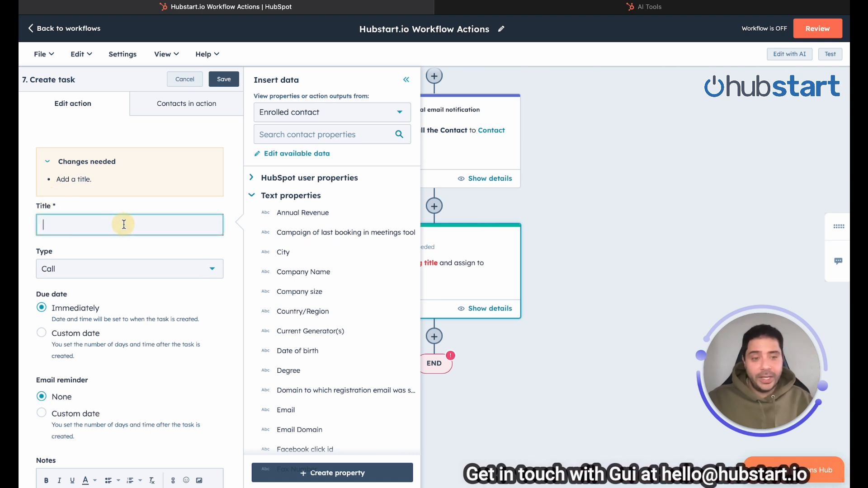
type("R")
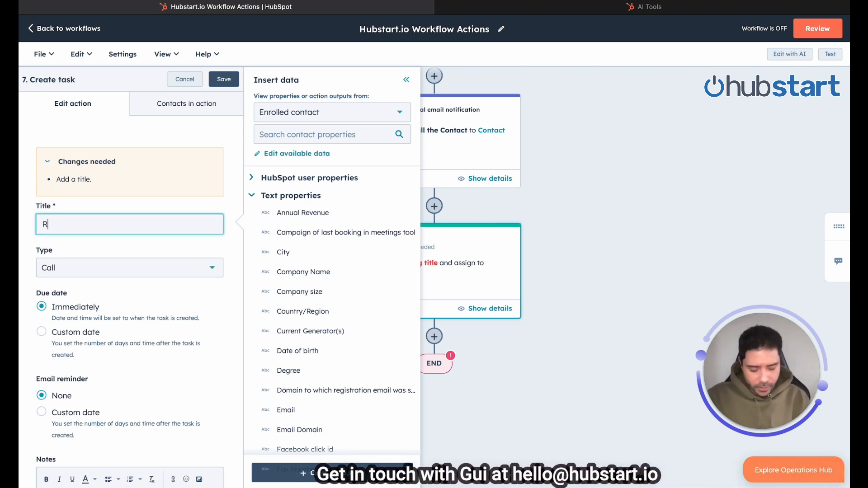
type("eminder: Call contact")
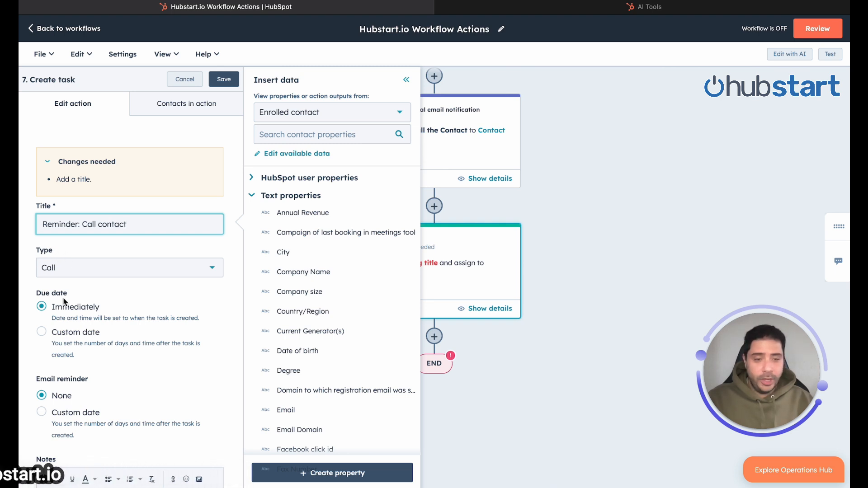
Step: Check the call task's due date, email reminder and notes, leave the notes empty, and save the action
scroll(64, 302, "down", 1)
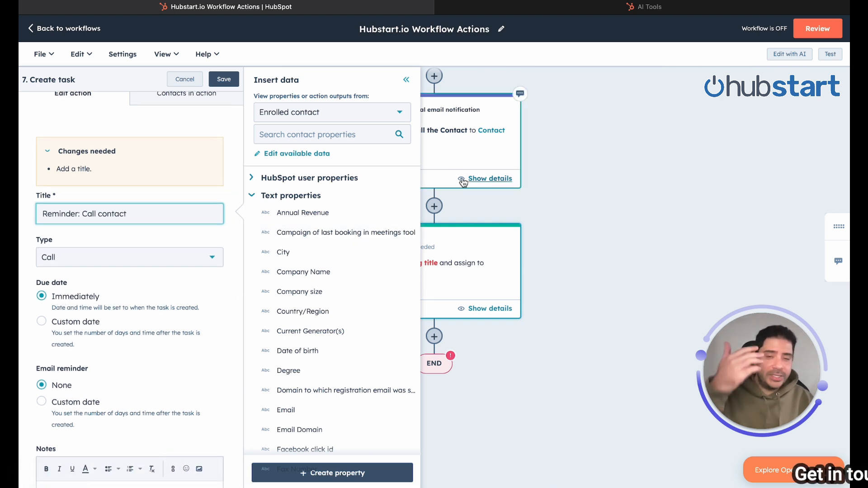
scroll(463, 182, "up", 3)
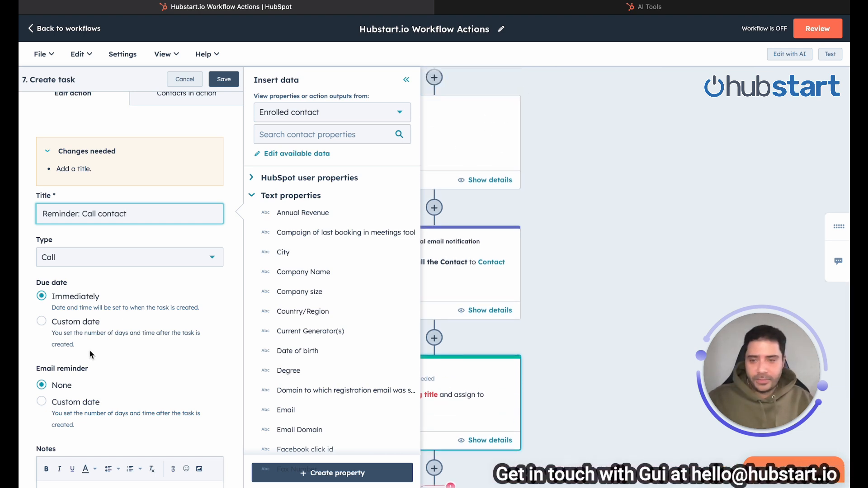
scroll(108, 349, "down", 3)
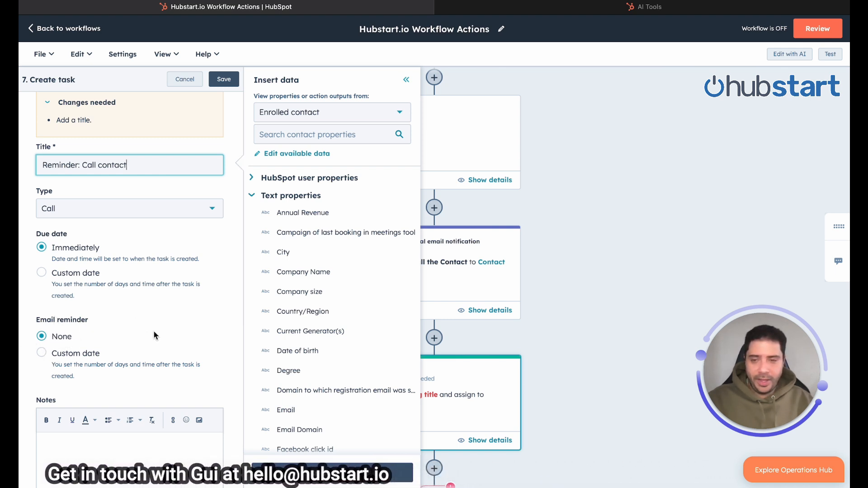
scroll(136, 357, "down", 5)
left_click(112, 371)
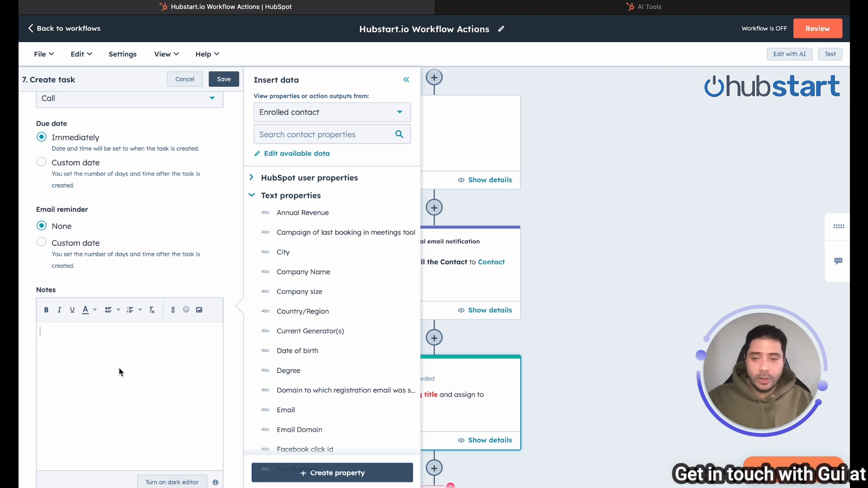
left_click(228, 80)
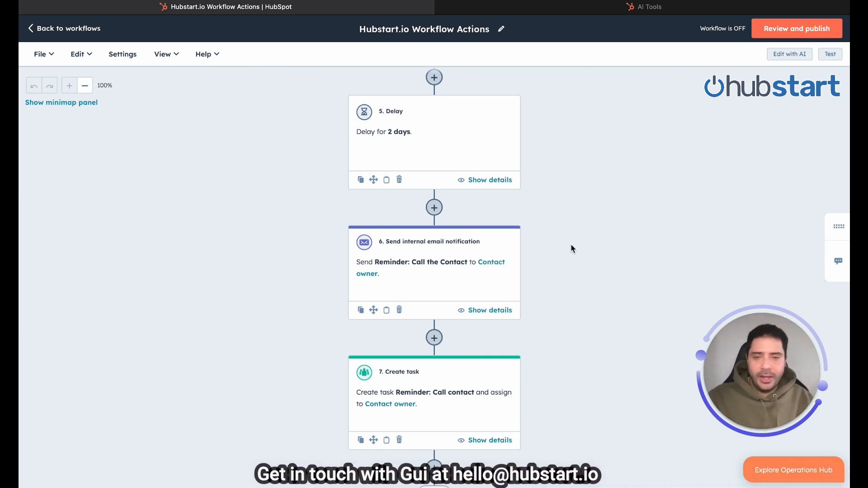
Step: Review the whole workflow between the enrollment trigger and the call task, and view the Edit with AI prompt, closing it without generating actions
scroll(534, 270, "down", 3)
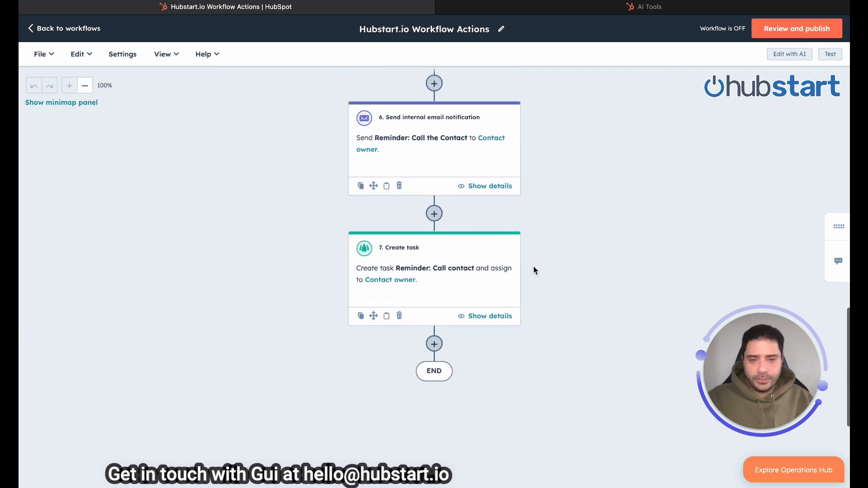
scroll(534, 270, "up", 15)
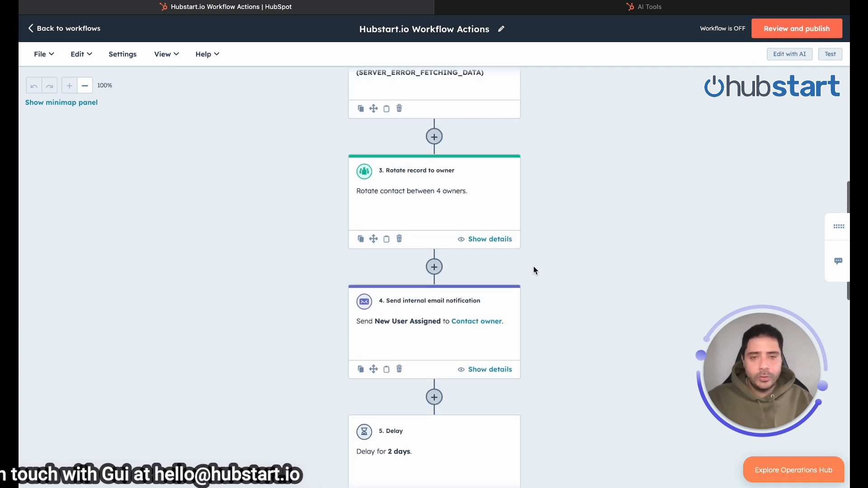
scroll(534, 270, "up", 3)
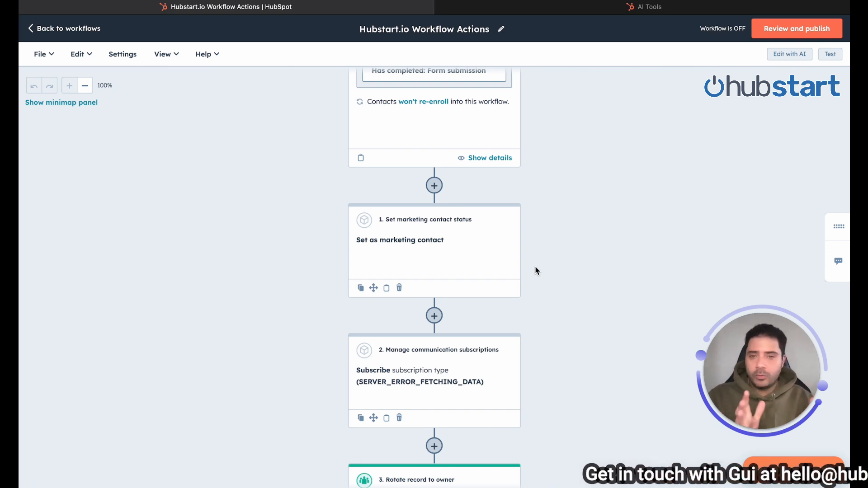
left_click(78, 54)
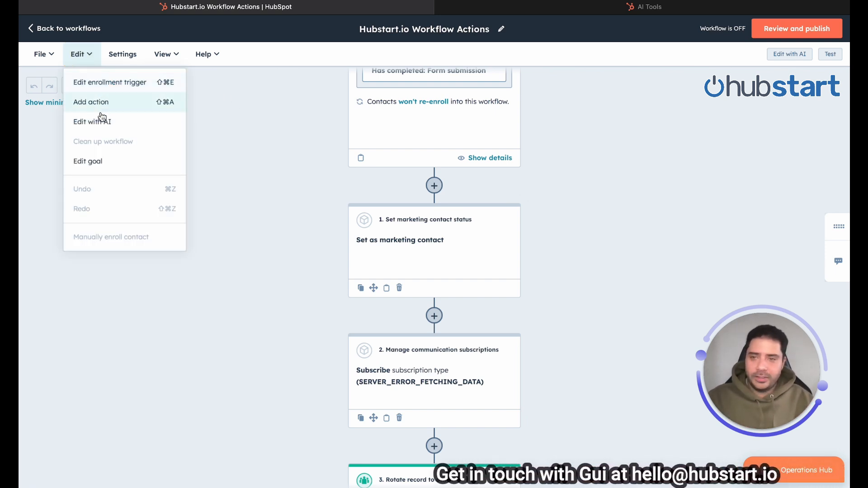
left_click(106, 122)
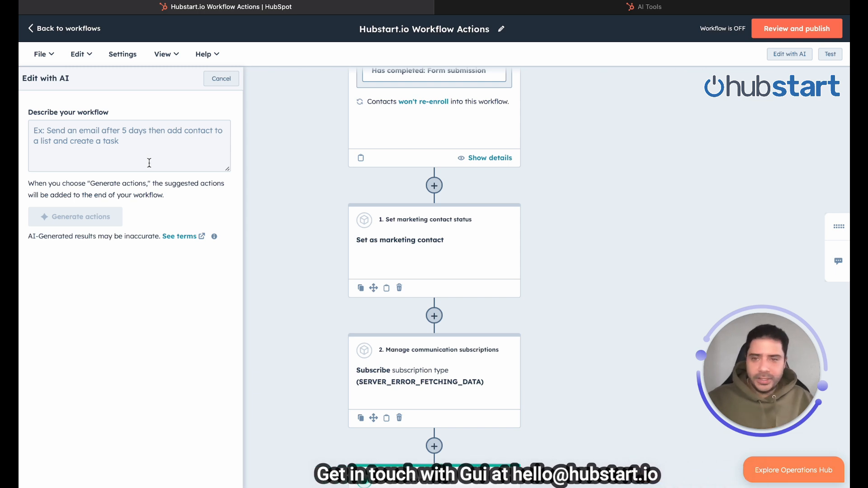
left_click(213, 86)
scroll(564, 210, "down", 8)
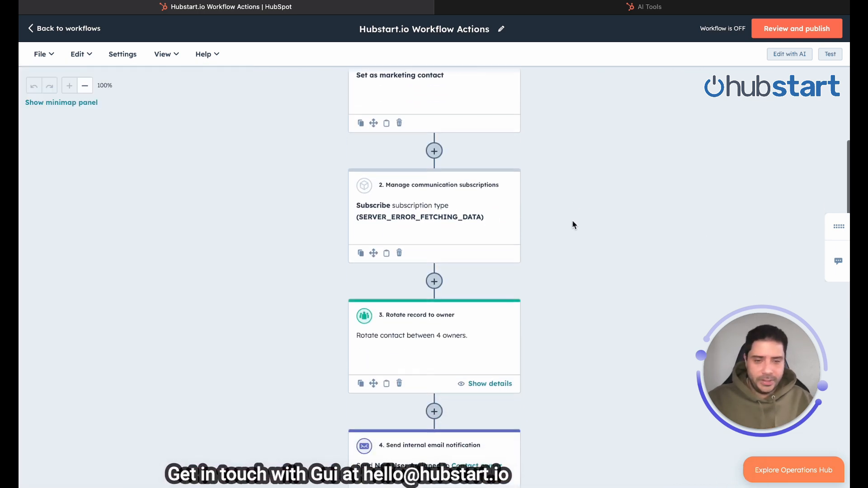
scroll(572, 225, "down", 3)
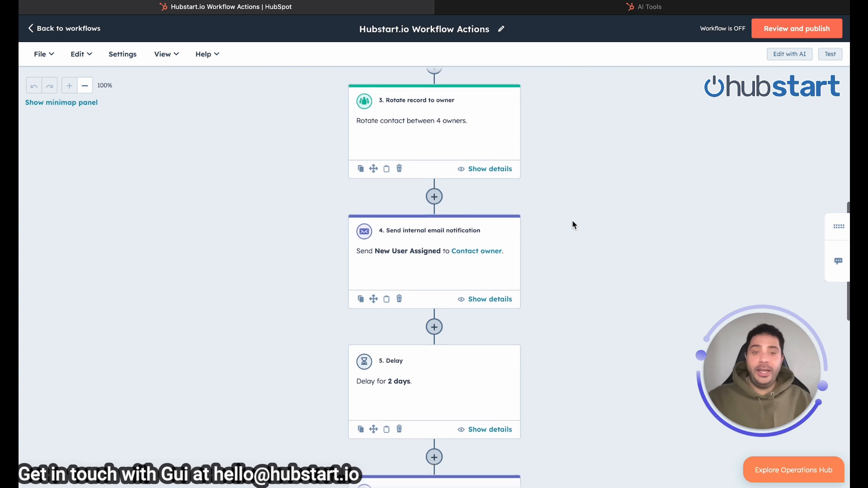
scroll(572, 225, "up", 10)
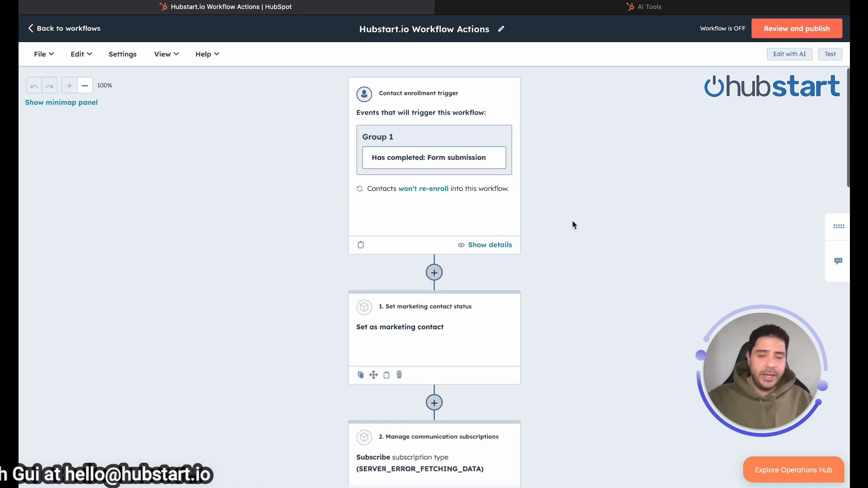